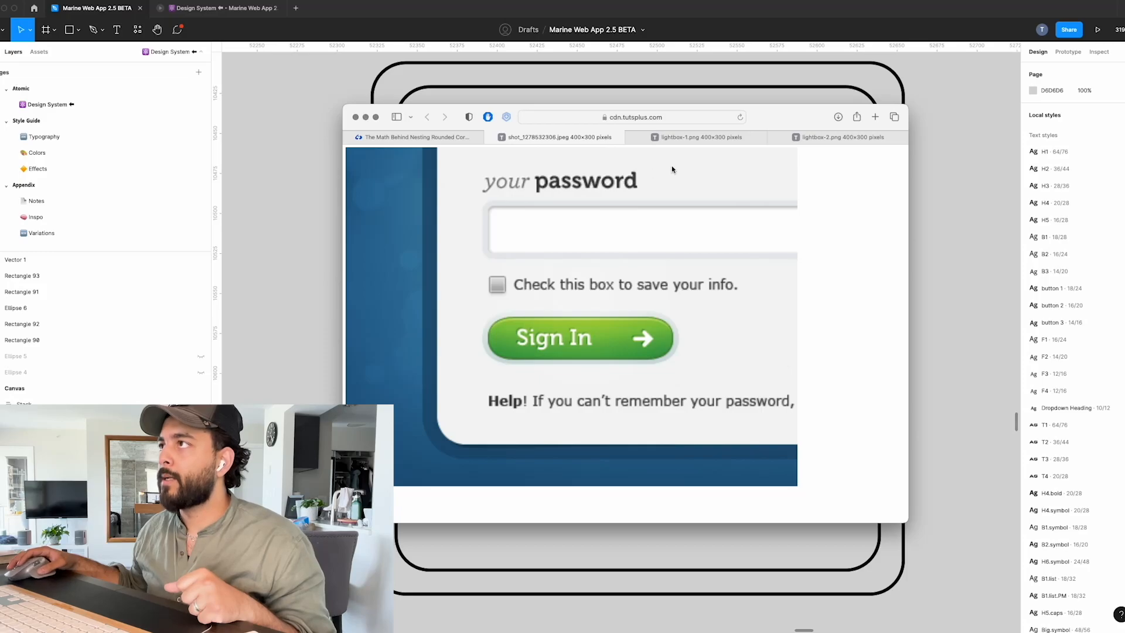
View the lightbox-1.png reference image in the browser and return to the Figma canvas.
{"action": "left_click", "coordinate": [696, 141]}
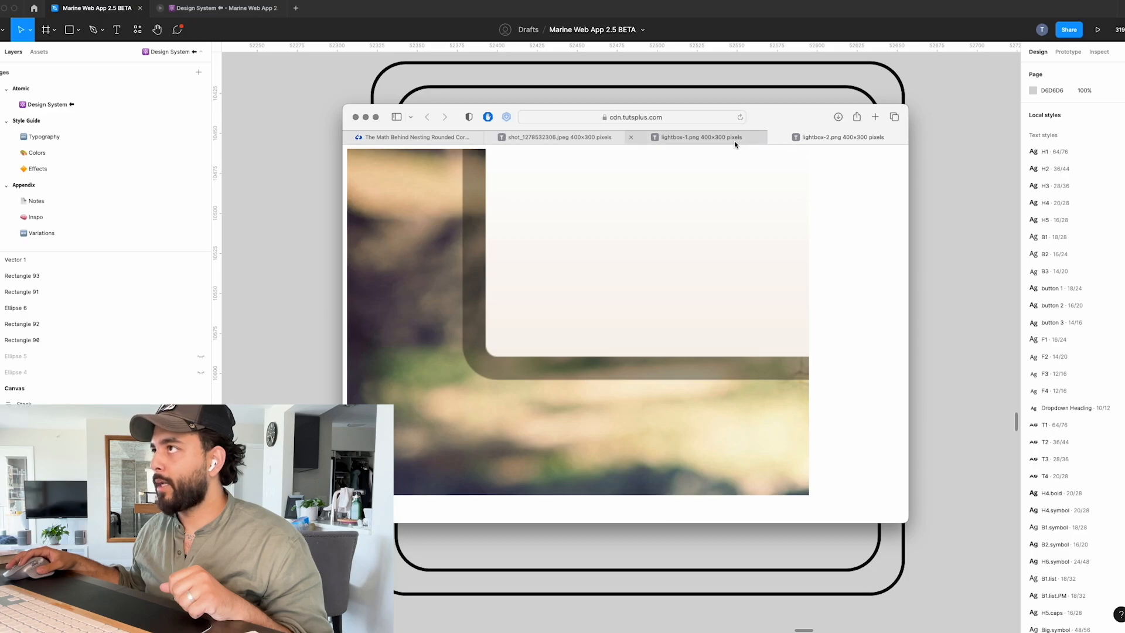
{"action": "mouse_move", "coordinate": [742, 141]}
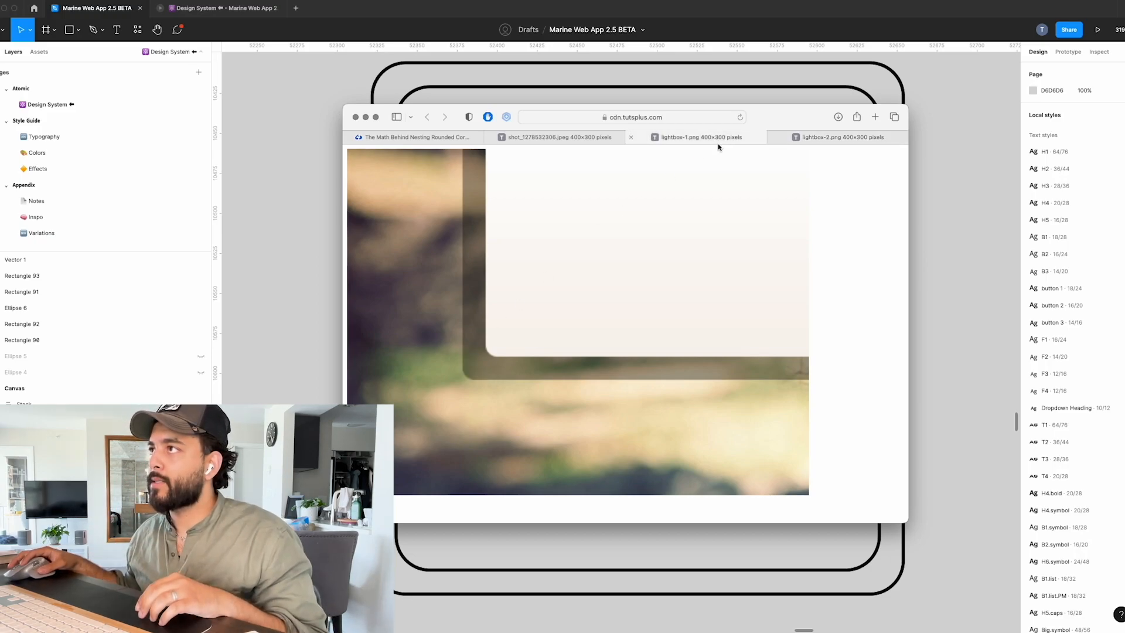
{"action": "left_click", "coordinate": [320, 241]}
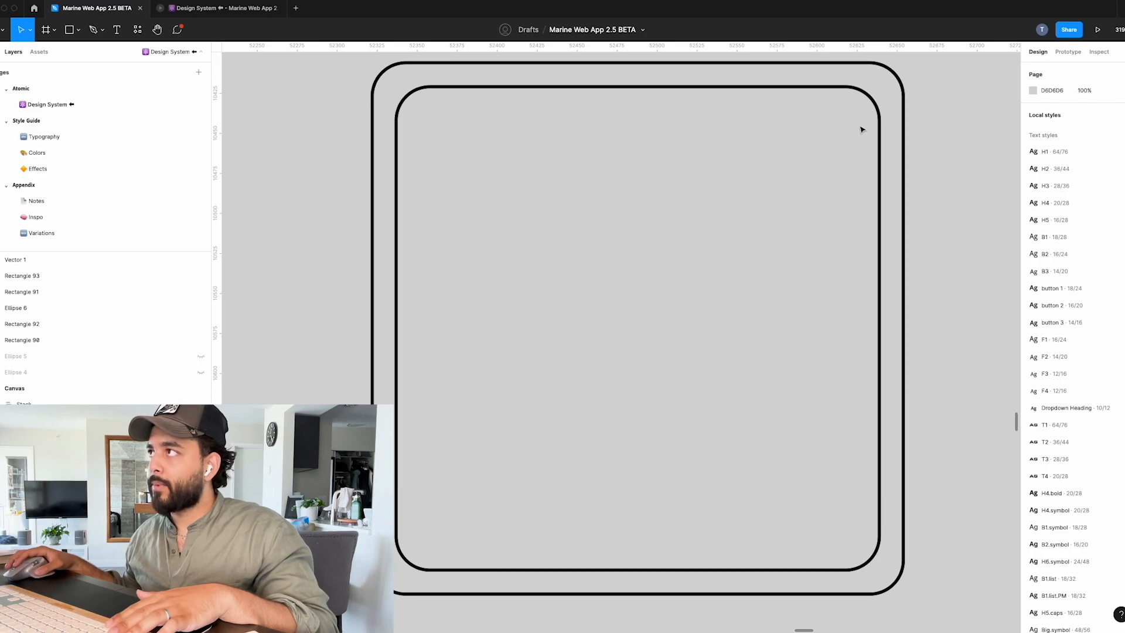
Examine the corner spacing between the inner and outer rounded squares in the nested pair without the circle.
{"action": "scroll", "coordinate": [868, 130], "scroll_direction": "down", "scroll_amount": 3}
{"action": "scroll", "coordinate": [868, 128], "scroll_direction": "up", "scroll_amount": 1}
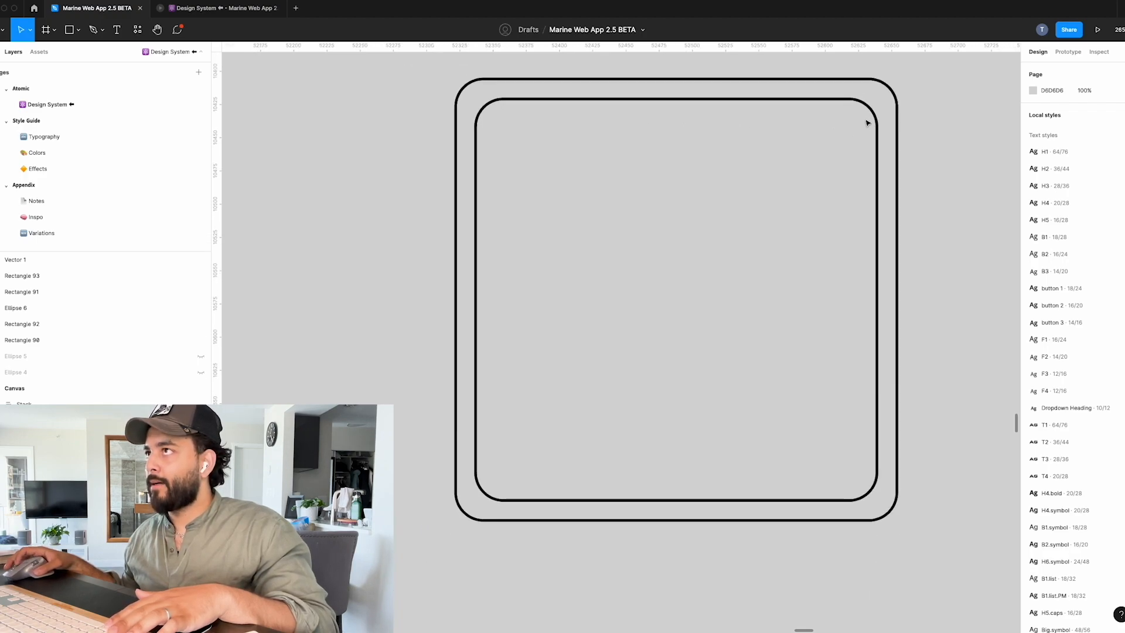
{"action": "scroll", "coordinate": [483, 105], "scroll_direction": "up", "scroll_amount": 3}
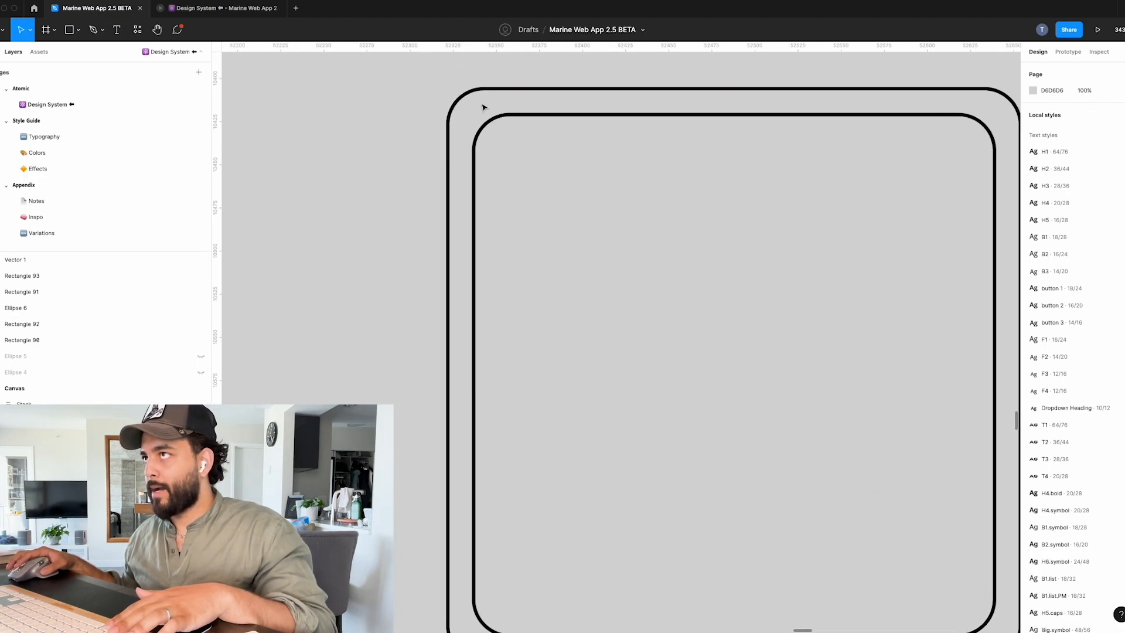
{"action": "scroll", "coordinate": [484, 111], "scroll_direction": "down", "scroll_amount": 3}
{"action": "scroll", "coordinate": [484, 112], "scroll_direction": "right", "scroll_amount": 1}
{"action": "scroll", "coordinate": [476, 114], "scroll_direction": "up", "scroll_amount": 4}
{"action": "scroll", "coordinate": [476, 115], "scroll_direction": "down", "scroll_amount": 4}
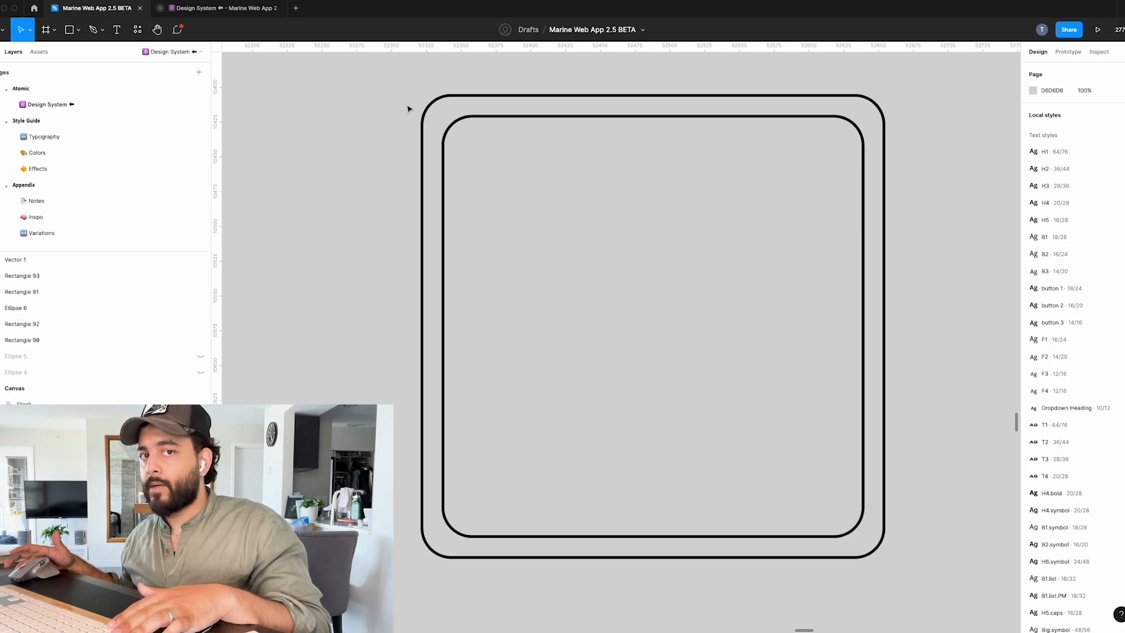
Examine the second nested pair, focusing on the red circle and red spacing line at its lower corner.
{"action": "scroll", "coordinate": [432, 147], "scroll_direction": "down", "scroll_amount": 4}
{"action": "scroll", "coordinate": [433, 147], "scroll_direction": "right", "scroll_amount": 2}
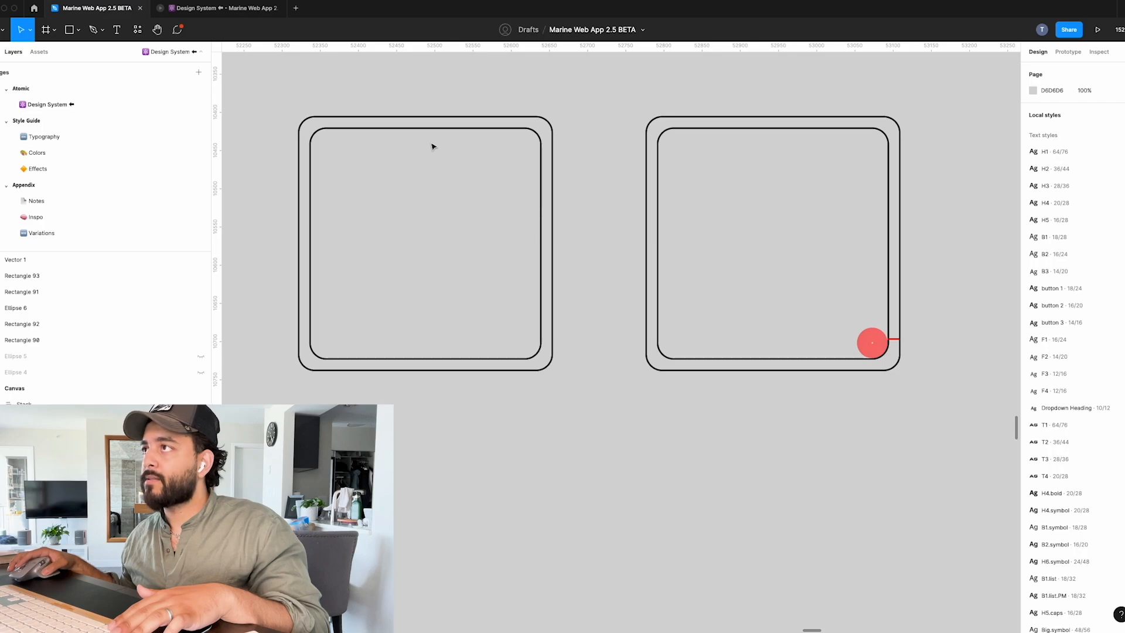
{"action": "scroll", "coordinate": [432, 146], "scroll_direction": "right", "scroll_amount": 1}
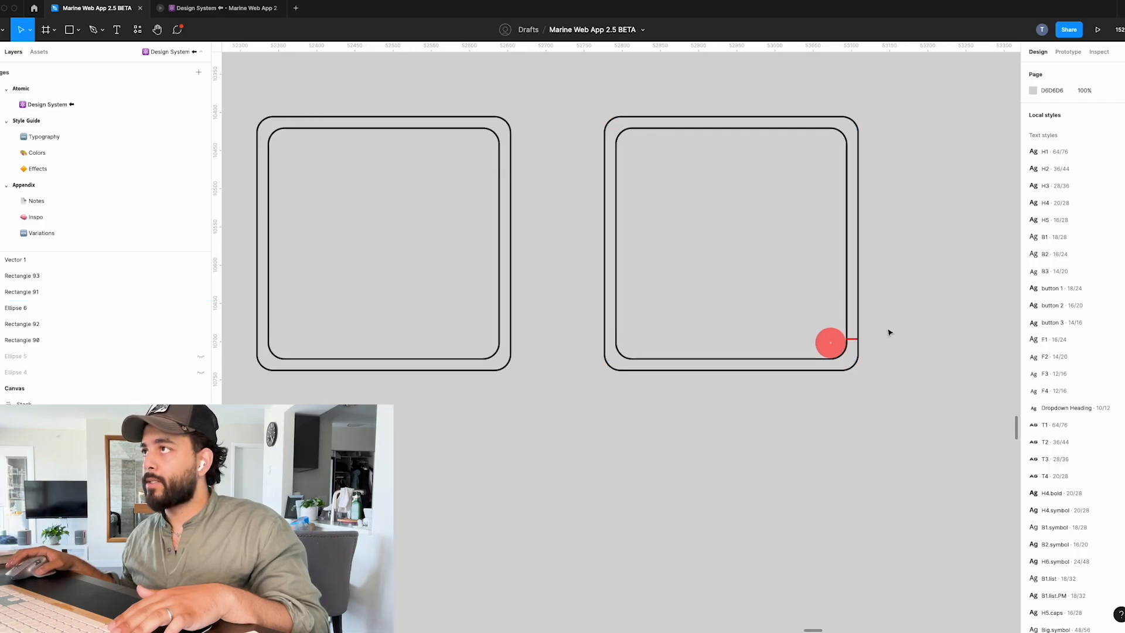
{"action": "scroll", "coordinate": [885, 346], "scroll_direction": "up", "scroll_amount": 8}
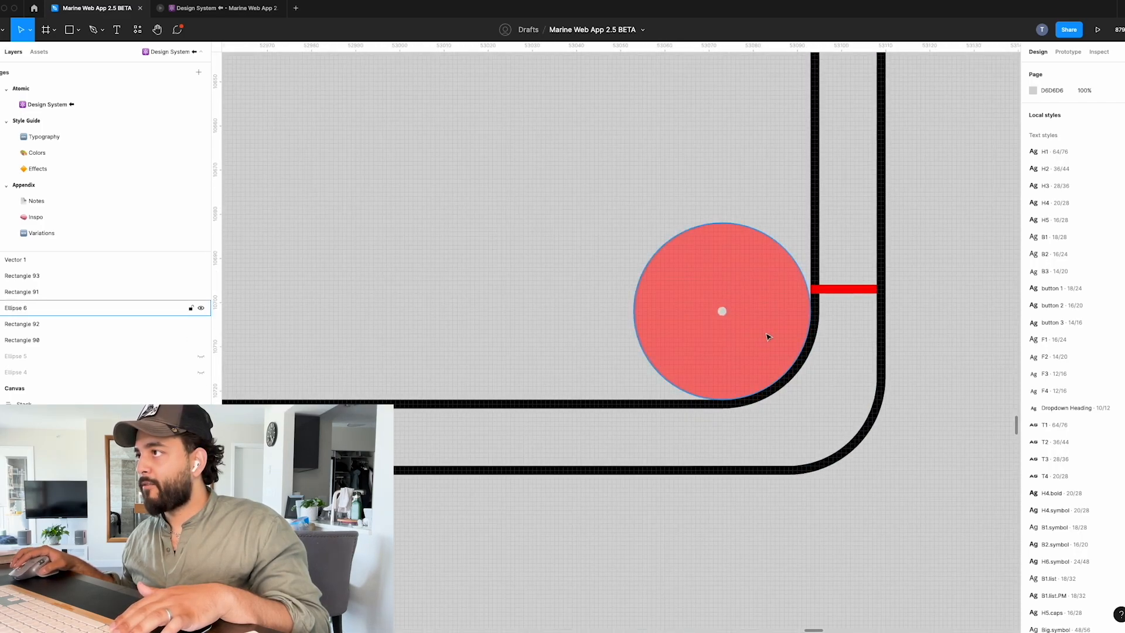
{"action": "scroll", "coordinate": [769, 338], "scroll_direction": "up", "scroll_amount": 2}
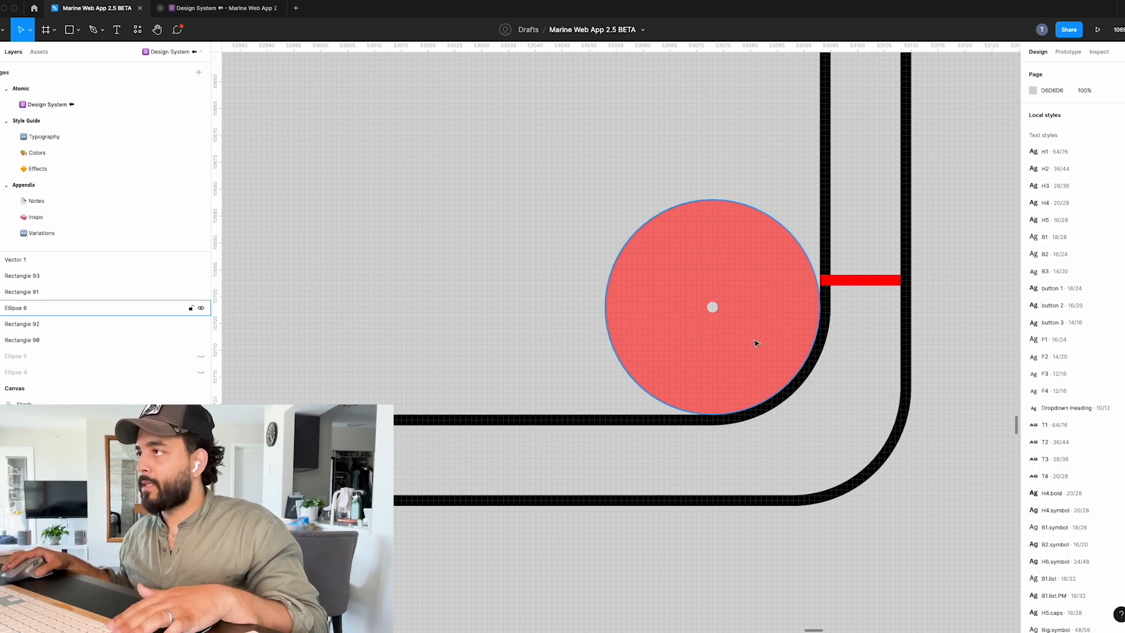
{"action": "scroll", "coordinate": [755, 343], "scroll_direction": "down", "scroll_amount": 8}
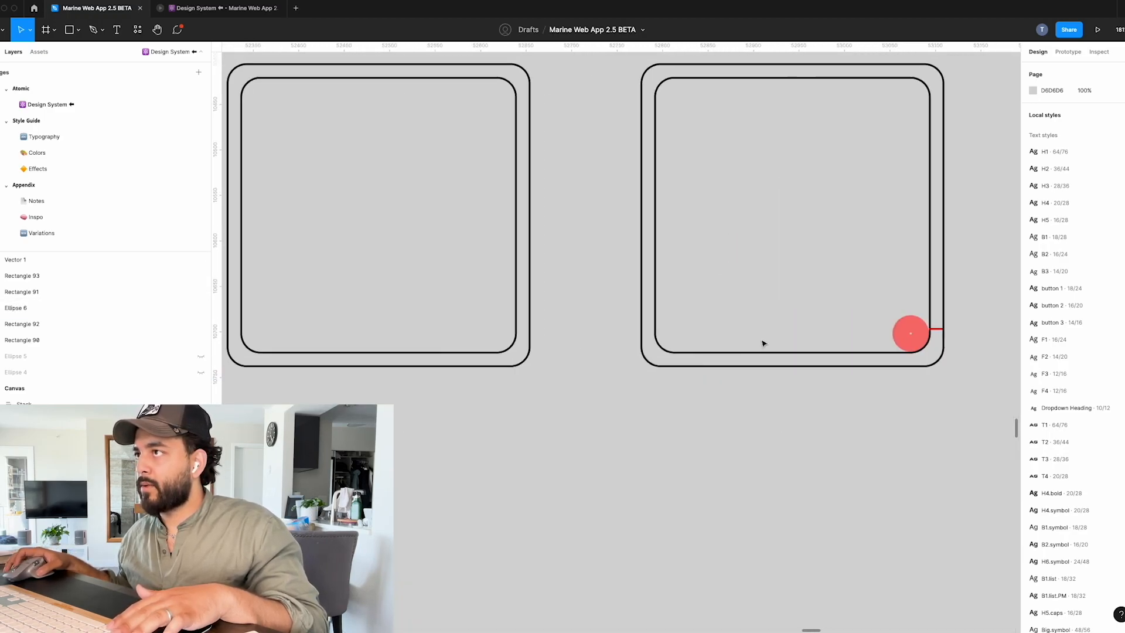
Inspect the corner radius of the second pair's inner square and the dimensions of the red circle in its corner.
{"action": "left_click", "coordinate": [930, 262]}
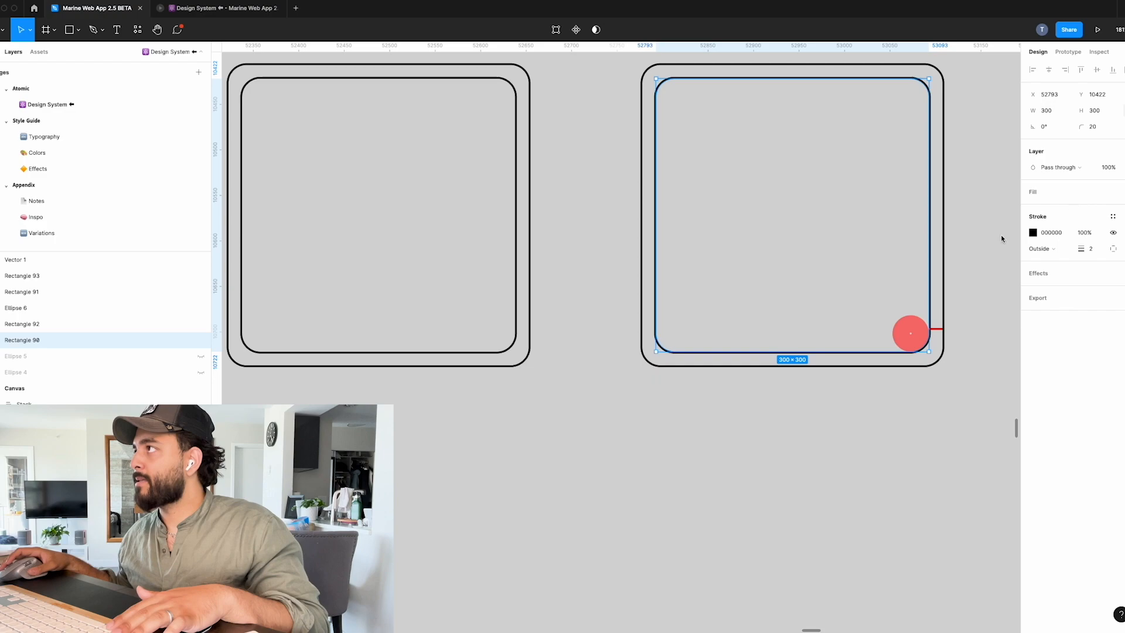
{"action": "scroll", "coordinate": [974, 246], "scroll_direction": "up", "scroll_amount": 3}
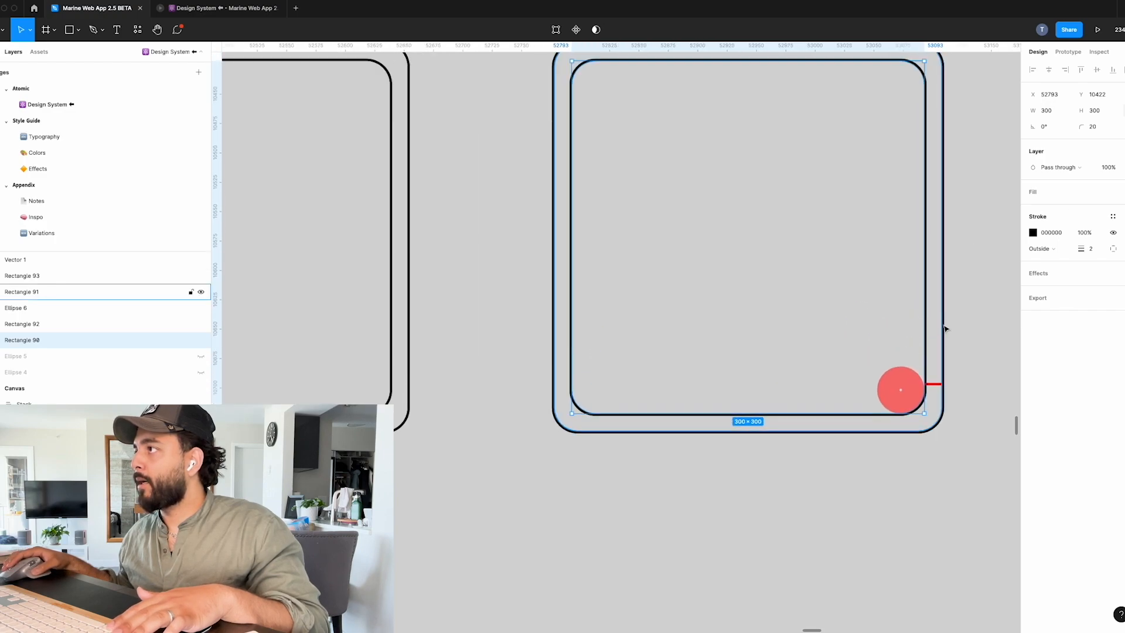
{"action": "scroll", "coordinate": [945, 330], "scroll_direction": "up", "scroll_amount": 2}
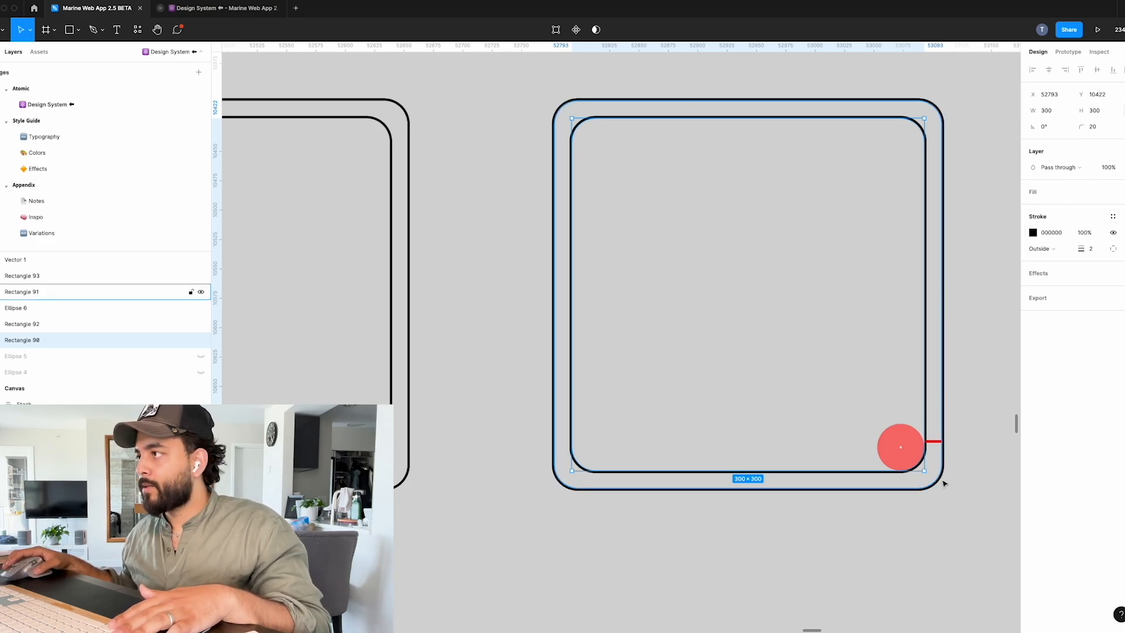
{"action": "scroll", "coordinate": [956, 489], "scroll_direction": "up", "scroll_amount": 10}
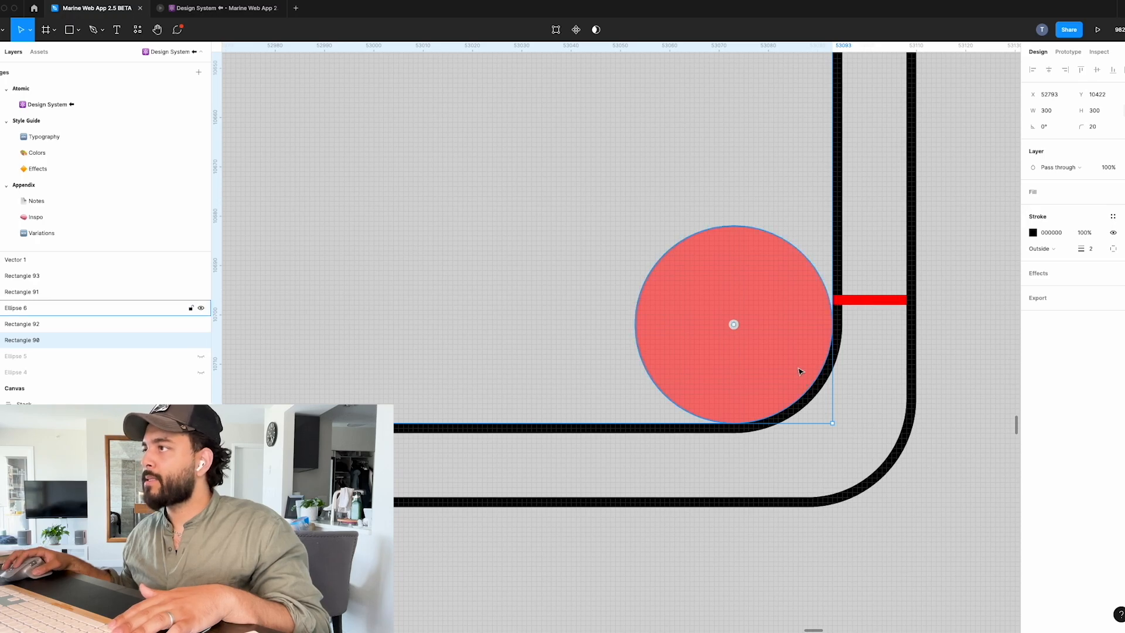
{"action": "left_click", "coordinate": [800, 372]}
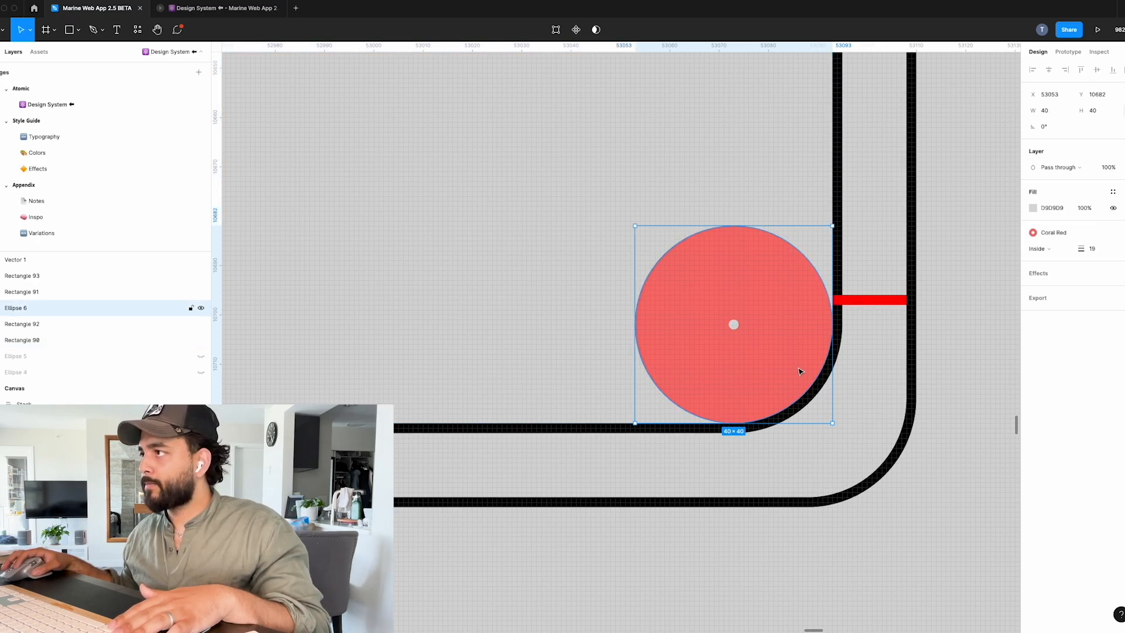
{"action": "mouse_move", "coordinate": [799, 372]}
{"action": "left_mouse_down"}
{"action": "mouse_move", "coordinate": [762, 332]}
{"action": "mouse_move", "coordinate": [801, 371]}
{"action": "left_mouse_up"}
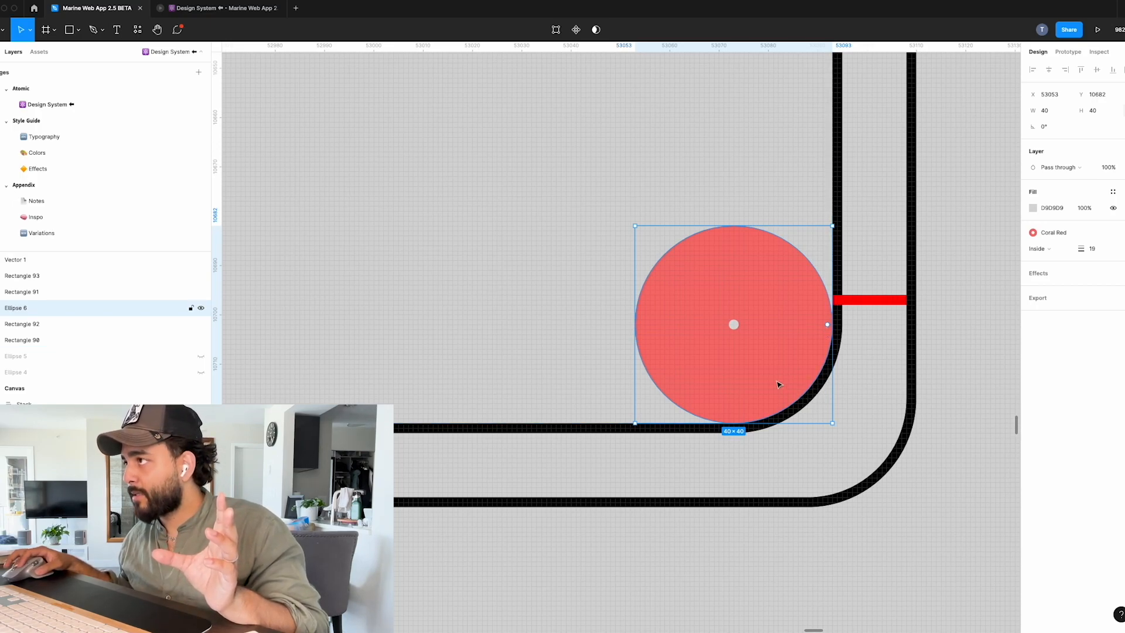
{"action": "mouse_move", "coordinate": [772, 352]}
{"action": "left_mouse_down"}
{"action": "mouse_move", "coordinate": [844, 426]}
{"action": "mouse_move", "coordinate": [744, 339]}
{"action": "mouse_move", "coordinate": [770, 352]}
{"action": "left_mouse_up"}
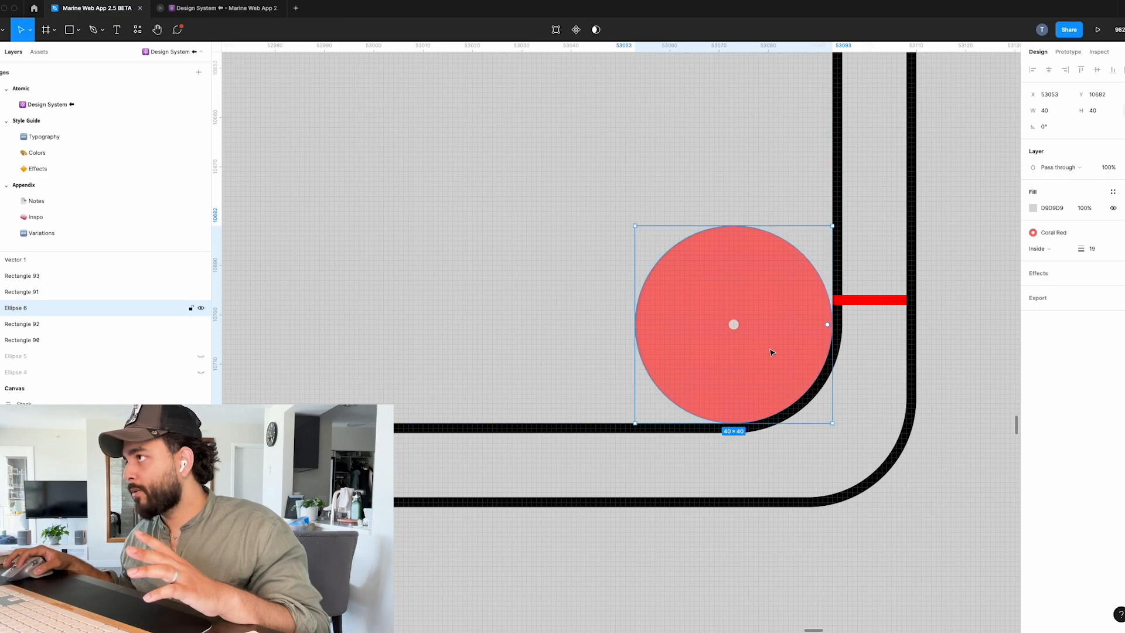
Inspect the outer square's corner radius, the red spacing line's width and the inner square's corner radius in the second pair.
{"action": "left_click", "coordinate": [909, 332]}
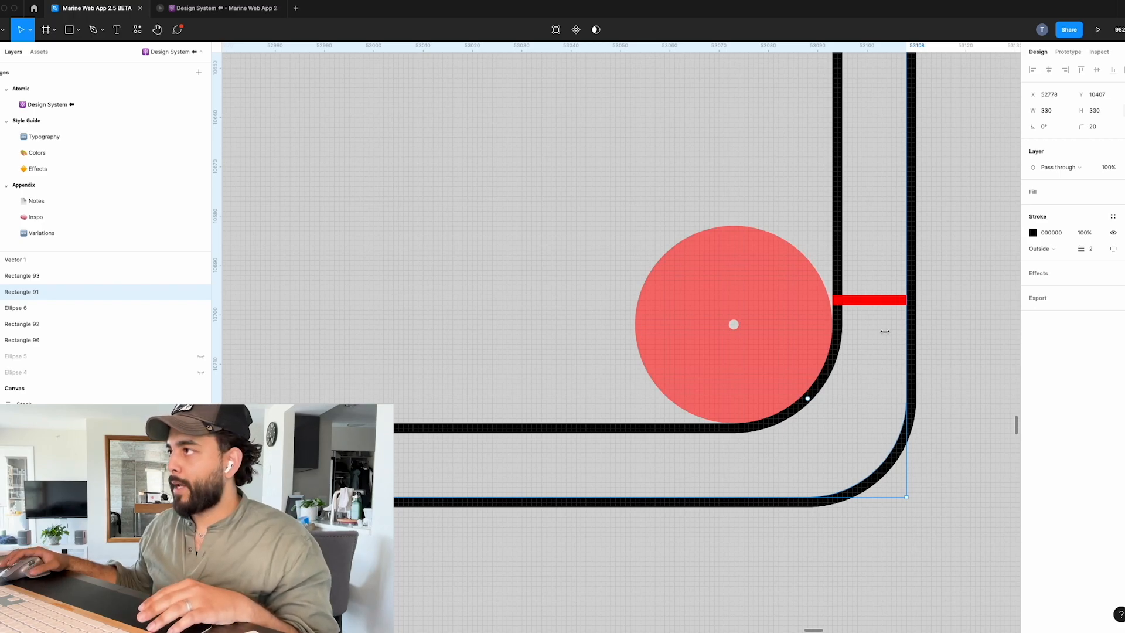
{"action": "left_click", "coordinate": [777, 327]}
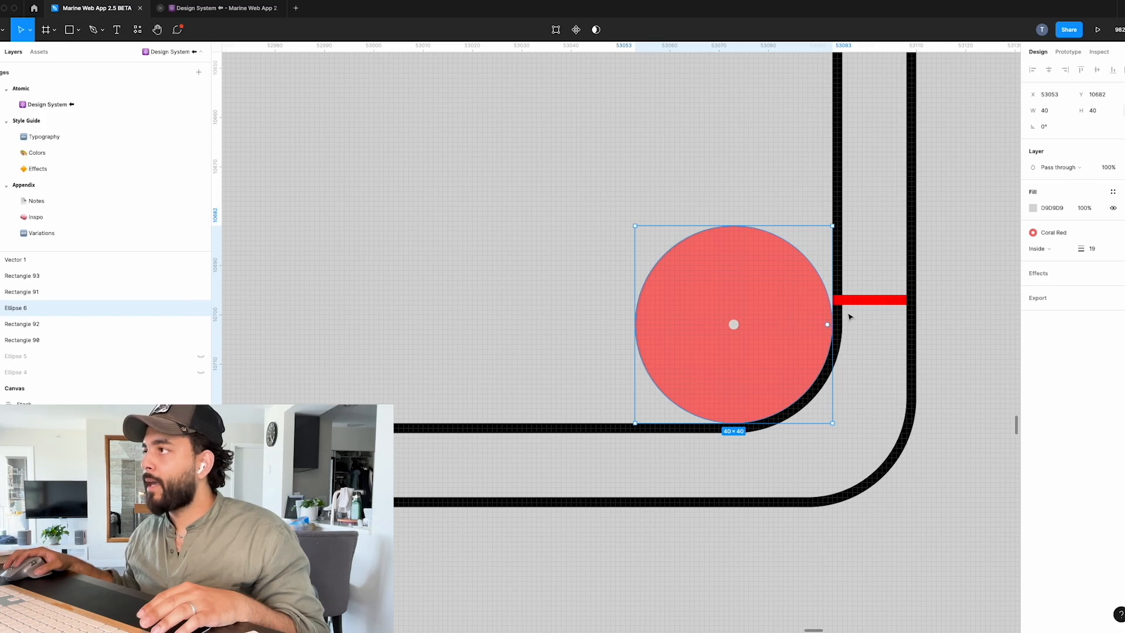
{"action": "left_click", "coordinate": [875, 301]}
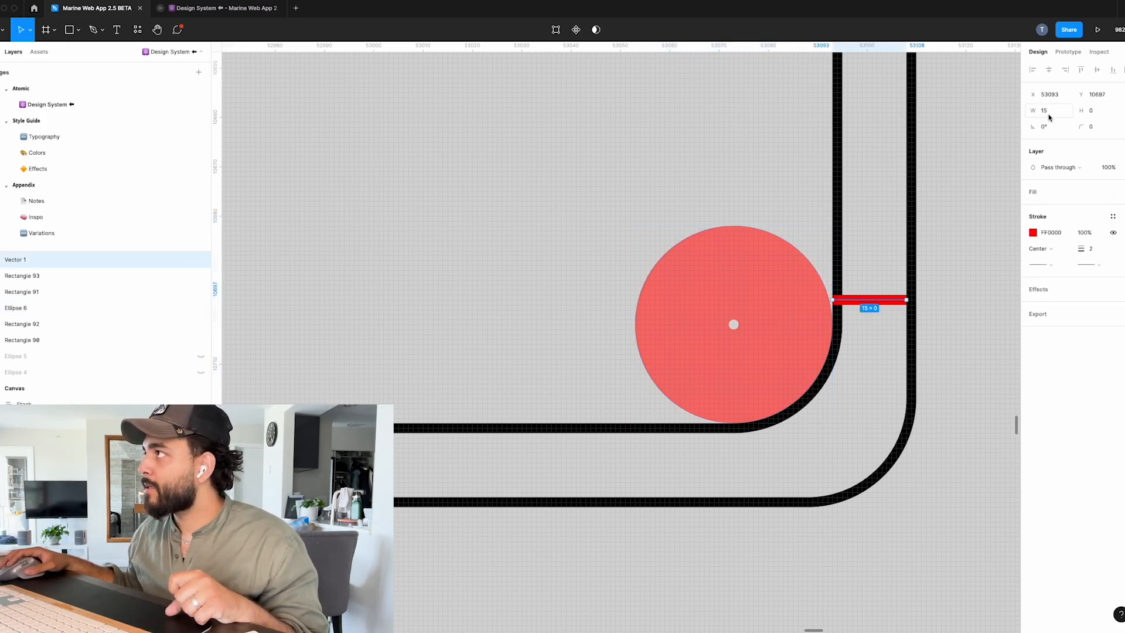
{"action": "left_click", "coordinate": [791, 306]}
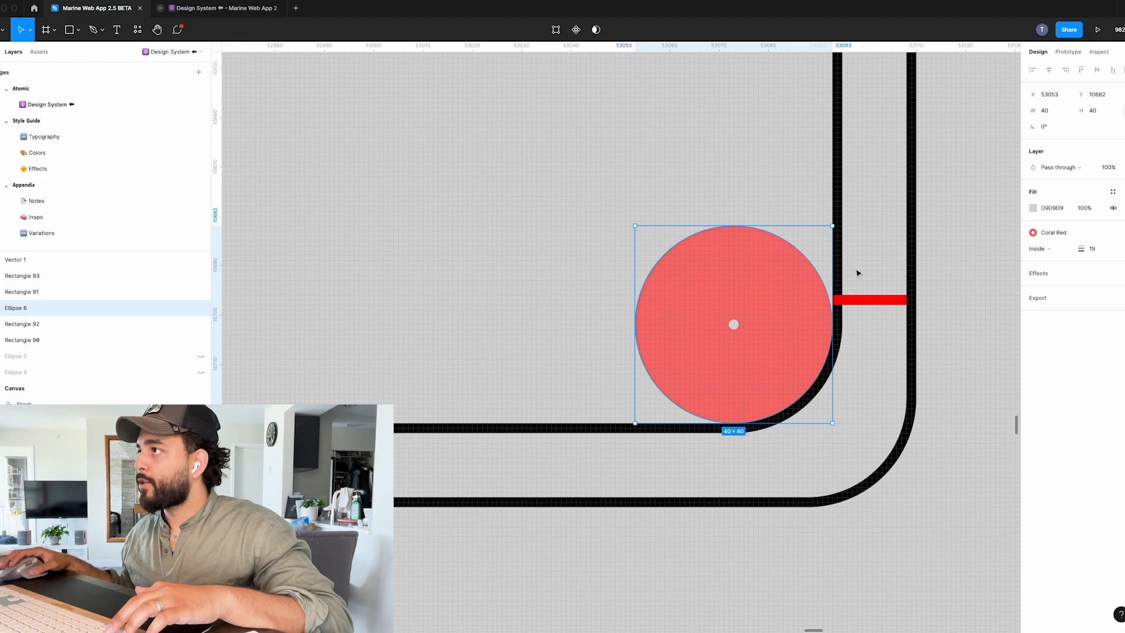
{"action": "left_click", "coordinate": [843, 233]}
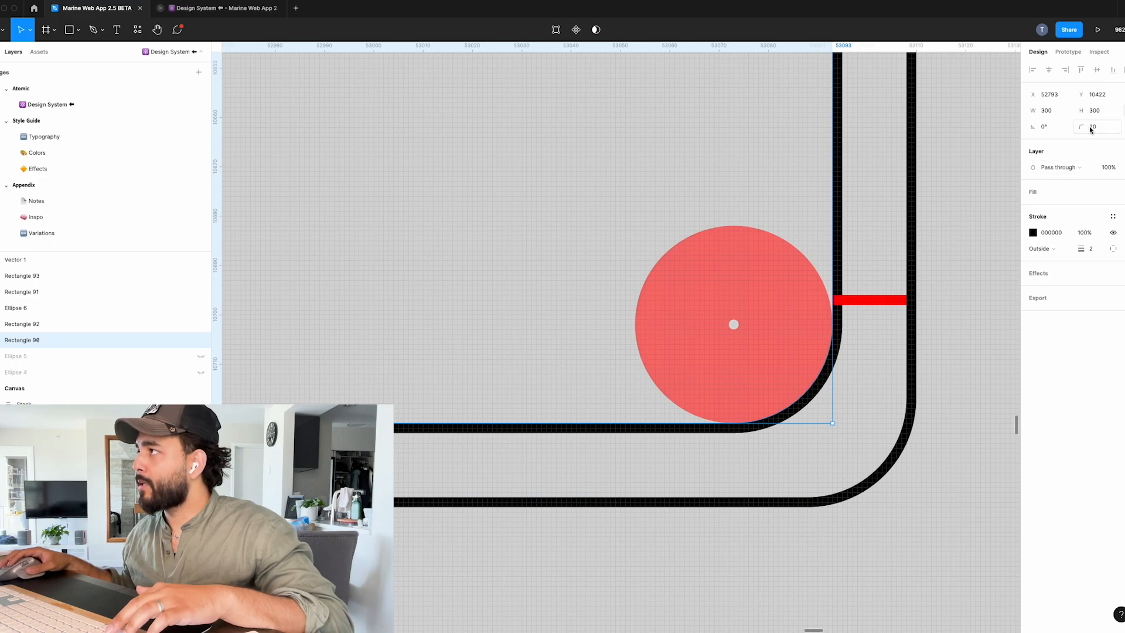
{"action": "left_click", "coordinate": [879, 301]}
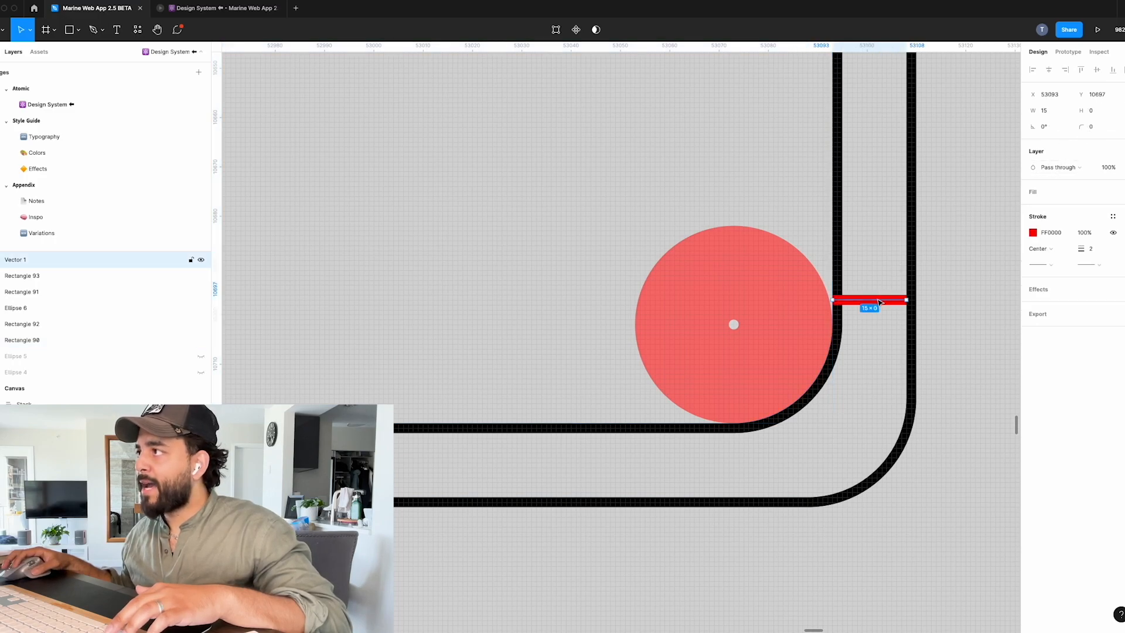
Set the corner radius of the outer square around the red circle to 35.
{"action": "left_click", "coordinate": [913, 262]}
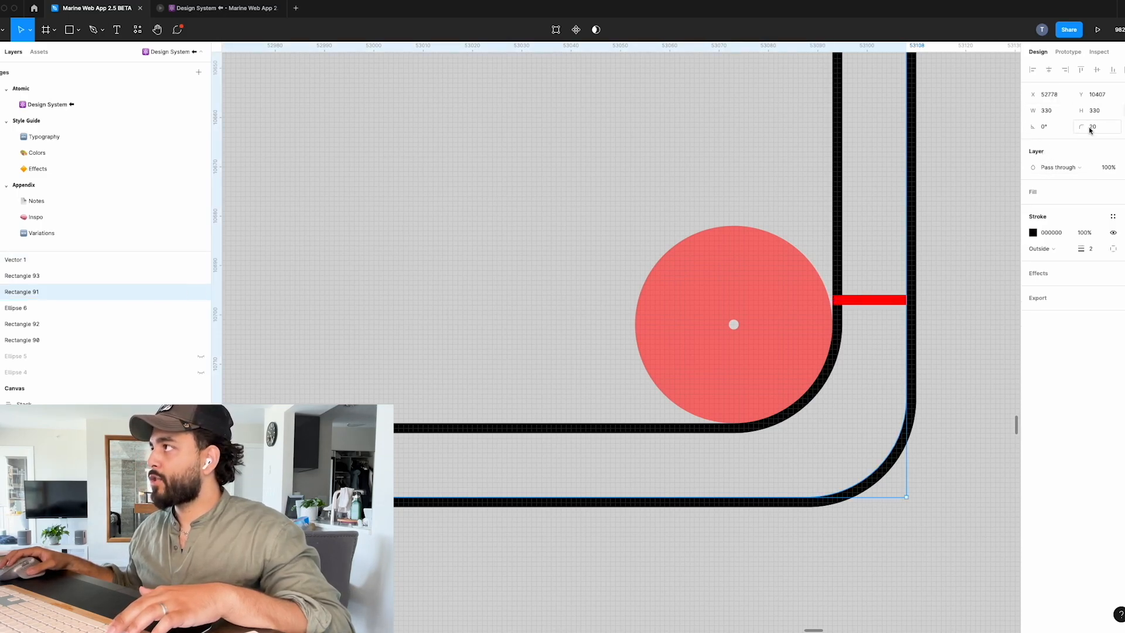
{"action": "type", "text": "35"}
{"action": "key", "text": "Return"}
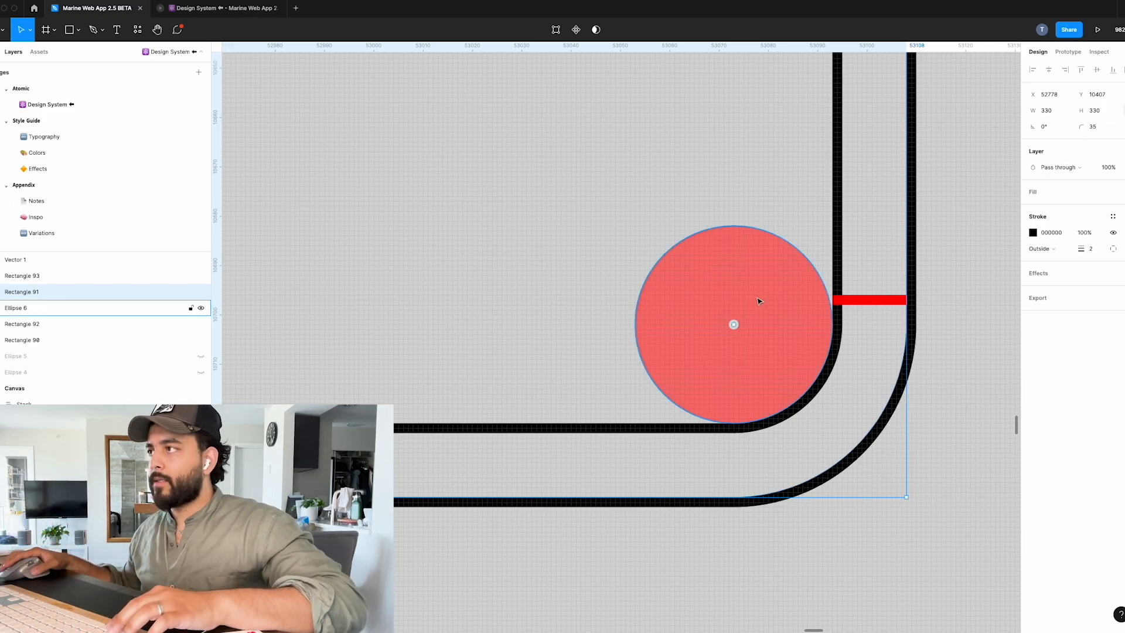
Delete the red circle and the red spacing line from the corner of the second nested pair.
{"action": "scroll", "coordinate": [755, 303], "scroll_direction": "down", "scroll_amount": 10}
{"action": "scroll", "coordinate": [751, 314], "scroll_direction": "down", "scroll_amount": 2}
{"action": "scroll", "coordinate": [762, 316], "scroll_direction": "left", "scroll_amount": 2}
{"action": "left_click", "coordinate": [827, 349]}
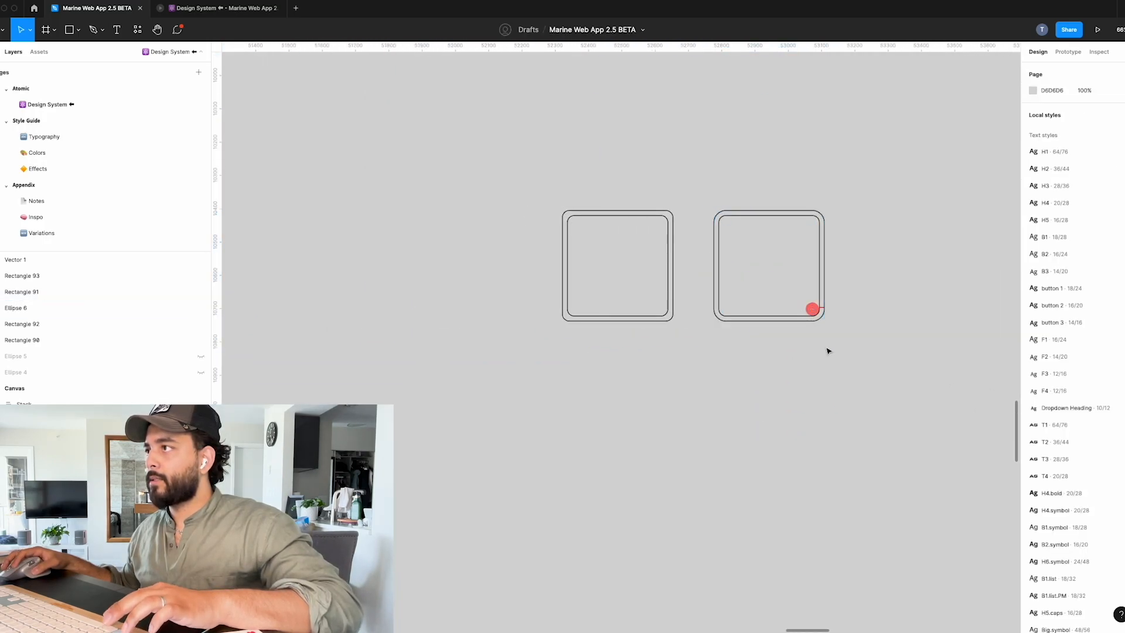
{"action": "scroll", "coordinate": [827, 349], "scroll_direction": "up", "scroll_amount": 5}
{"action": "scroll", "coordinate": [762, 345], "scroll_direction": "left", "scroll_amount": 3}
{"action": "left_click", "coordinate": [844, 280]}
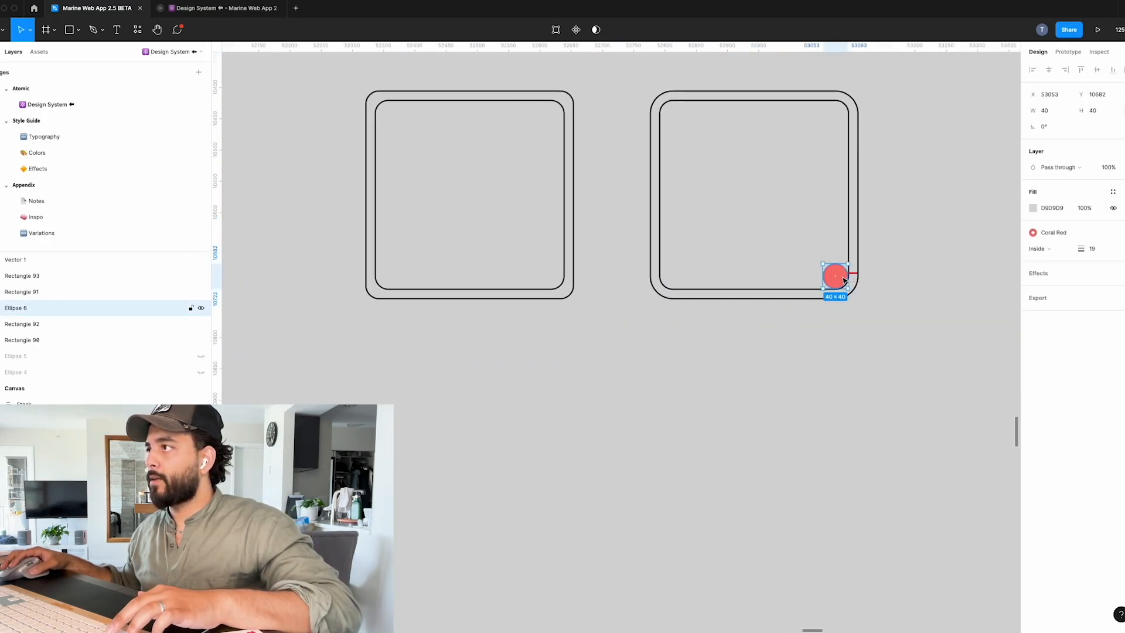
{"action": "key", "text": "Delete"}
{"action": "key", "text": "ctrl+z"}
{"action": "key", "text": "Delete"}
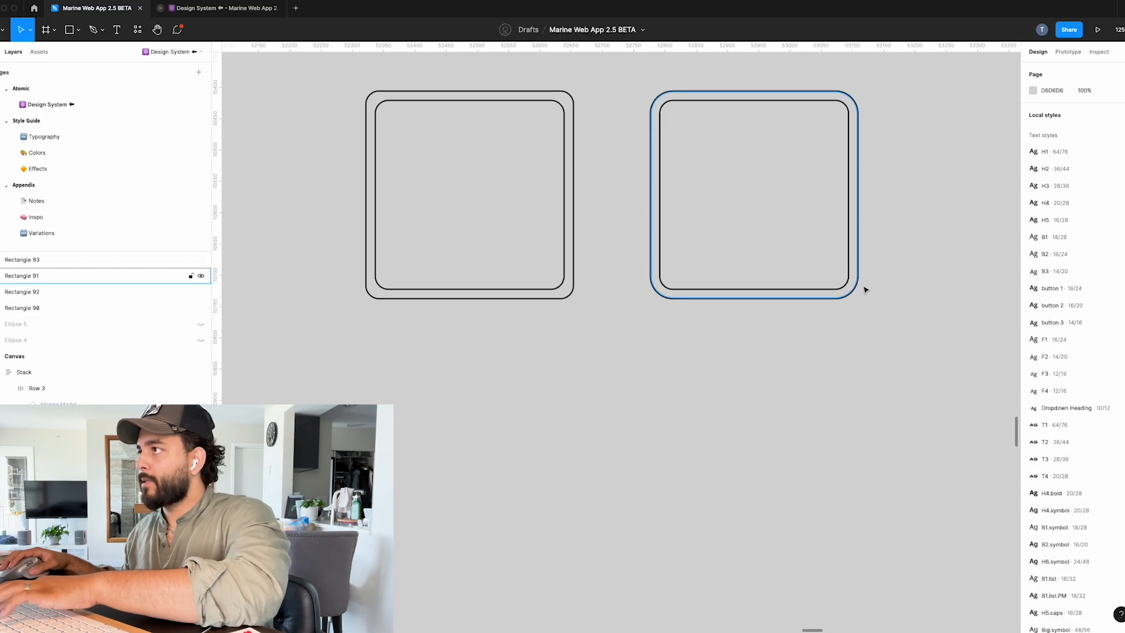
Compare the corner curves of the two nested square pairs up close, at both the lower and upper corners.
{"action": "scroll", "coordinate": [604, 283], "scroll_direction": "up", "scroll_amount": 5}
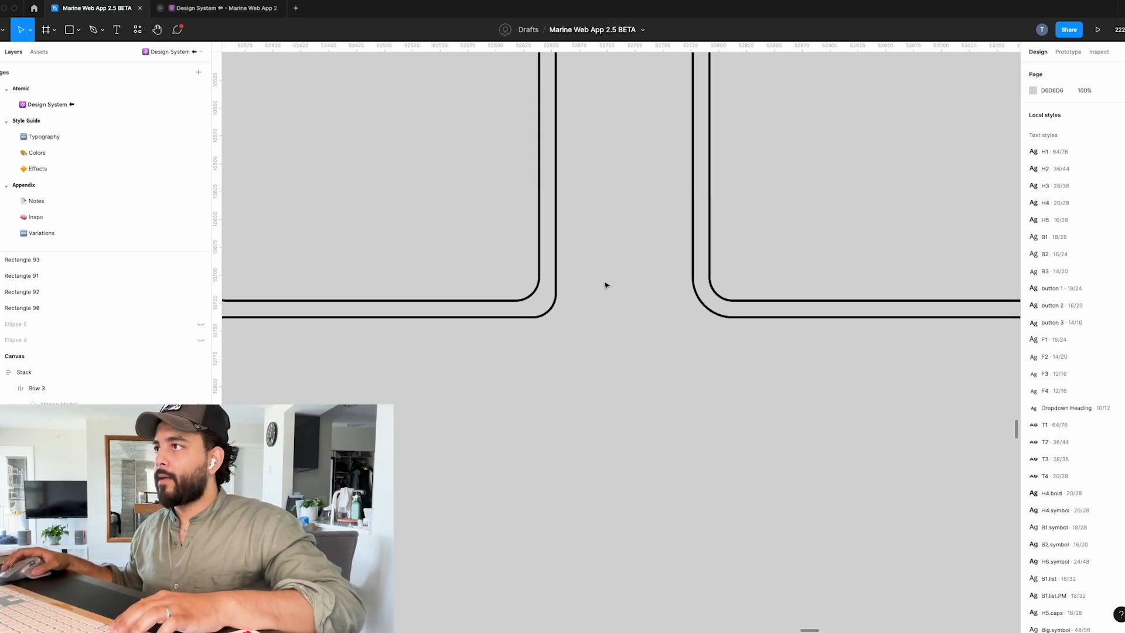
{"action": "scroll", "coordinate": [586, 293], "scroll_direction": "down", "scroll_amount": 6}
{"action": "scroll", "coordinate": [567, 269], "scroll_direction": "up", "scroll_amount": 2}
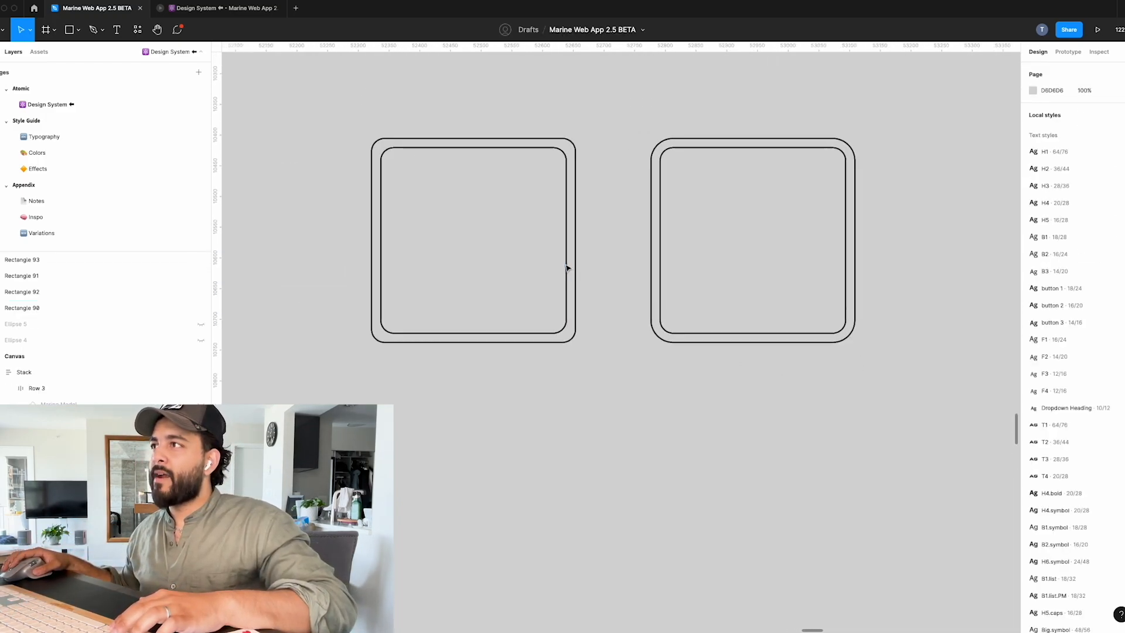
{"action": "scroll", "coordinate": [567, 268], "scroll_direction": "up", "scroll_amount": 1}
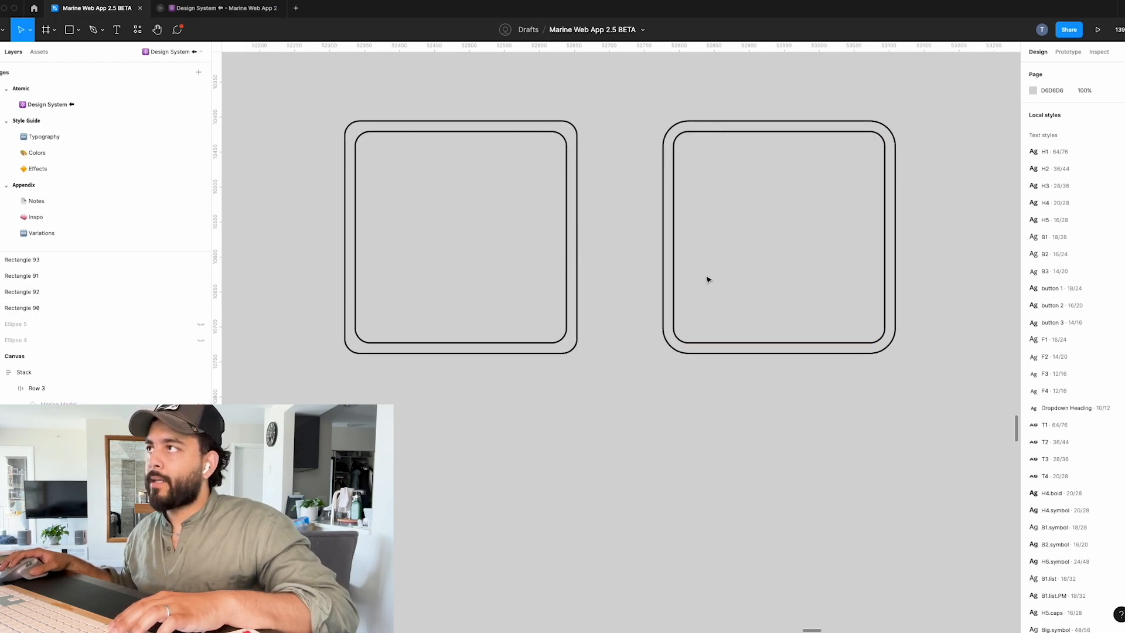
{"action": "scroll", "coordinate": [610, 370], "scroll_direction": "right", "scroll_amount": 2}
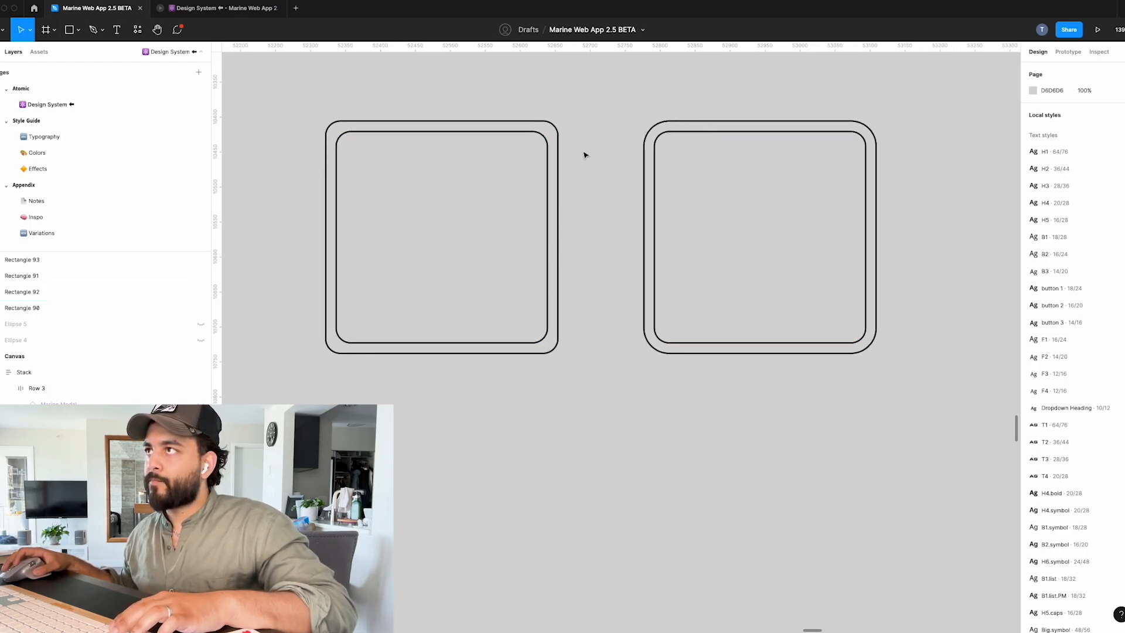
{"action": "scroll", "coordinate": [559, 131], "scroll_direction": "up", "scroll_amount": 5}
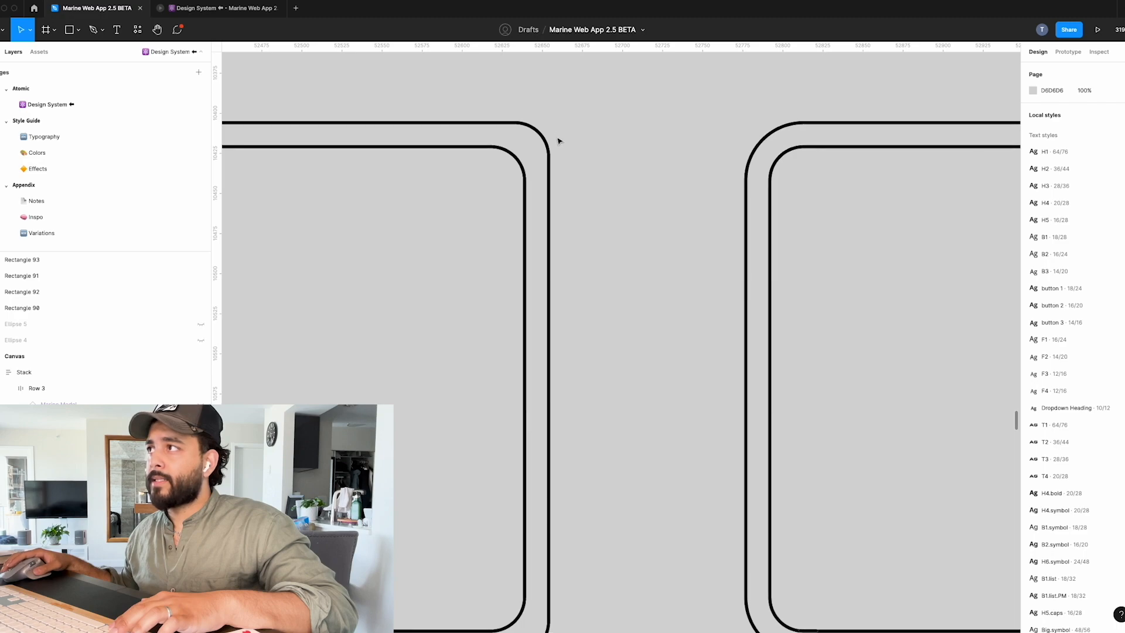
{"action": "scroll", "coordinate": [607, 135], "scroll_direction": "up", "scroll_amount": 2}
{"action": "scroll", "coordinate": [607, 135], "scroll_direction": "up", "scroll_amount": 1}
{"action": "scroll", "coordinate": [844, 140], "scroll_direction": "up", "scroll_amount": 2}
{"action": "scroll", "coordinate": [820, 175], "scroll_direction": "right", "scroll_amount": 2}
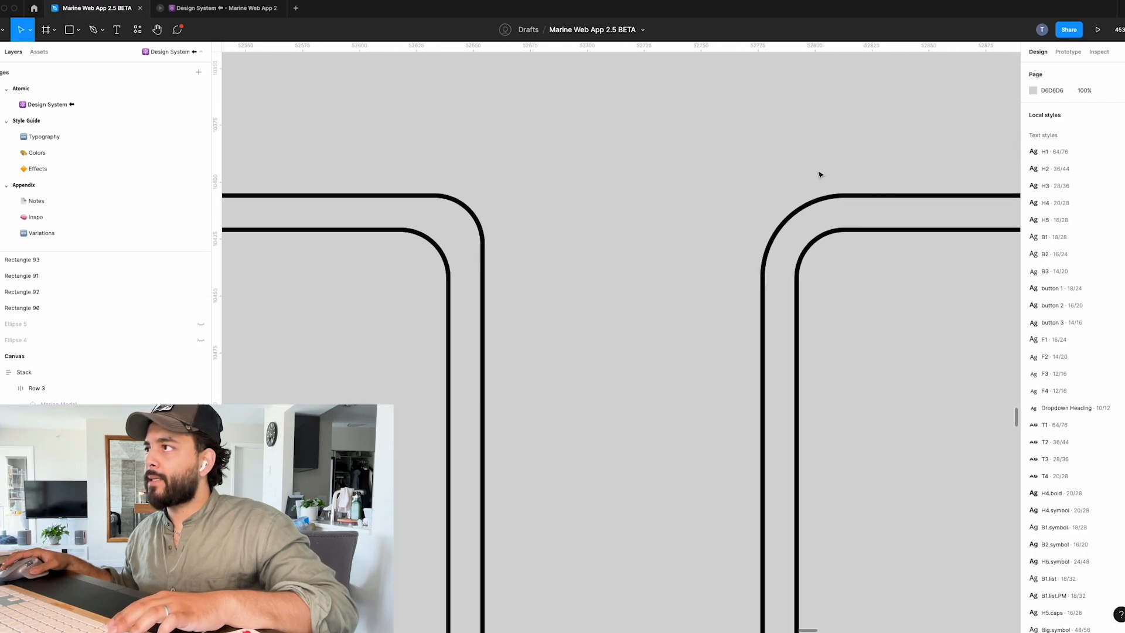
Examine the gap between the inner and outer curves at the upper corners where the two nested square pairs face each other.
{"action": "scroll", "coordinate": [854, 189], "scroll_direction": "up", "scroll_amount": 1}
{"action": "scroll", "coordinate": [729, 291], "scroll_direction": "down", "scroll_amount": 3}
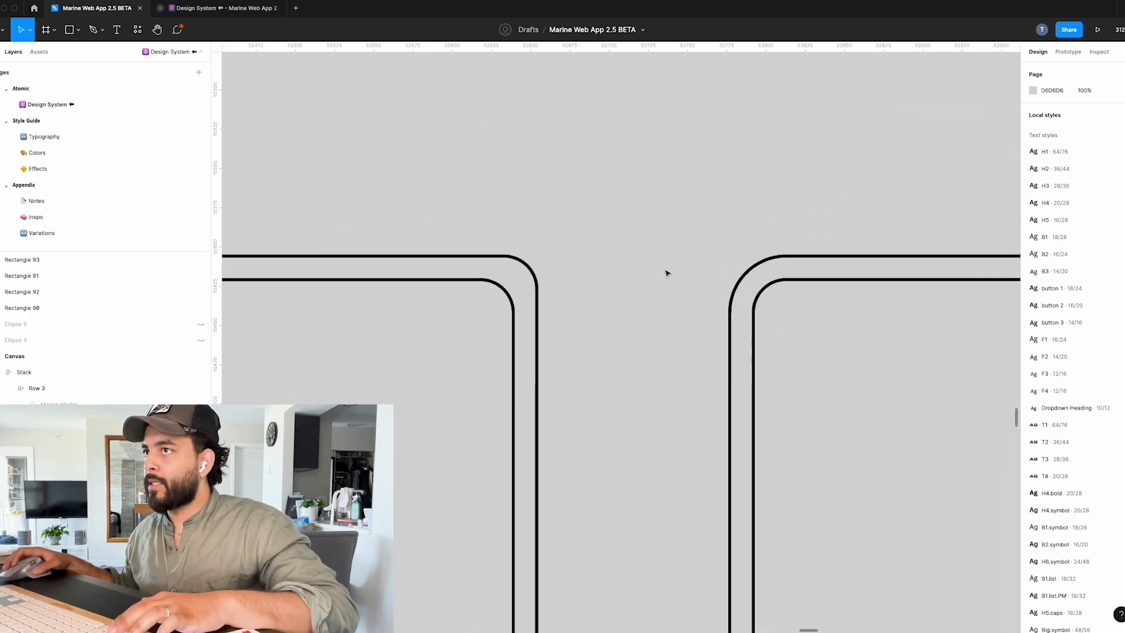
{"action": "scroll", "coordinate": [721, 269], "scroll_direction": "up", "scroll_amount": 2}
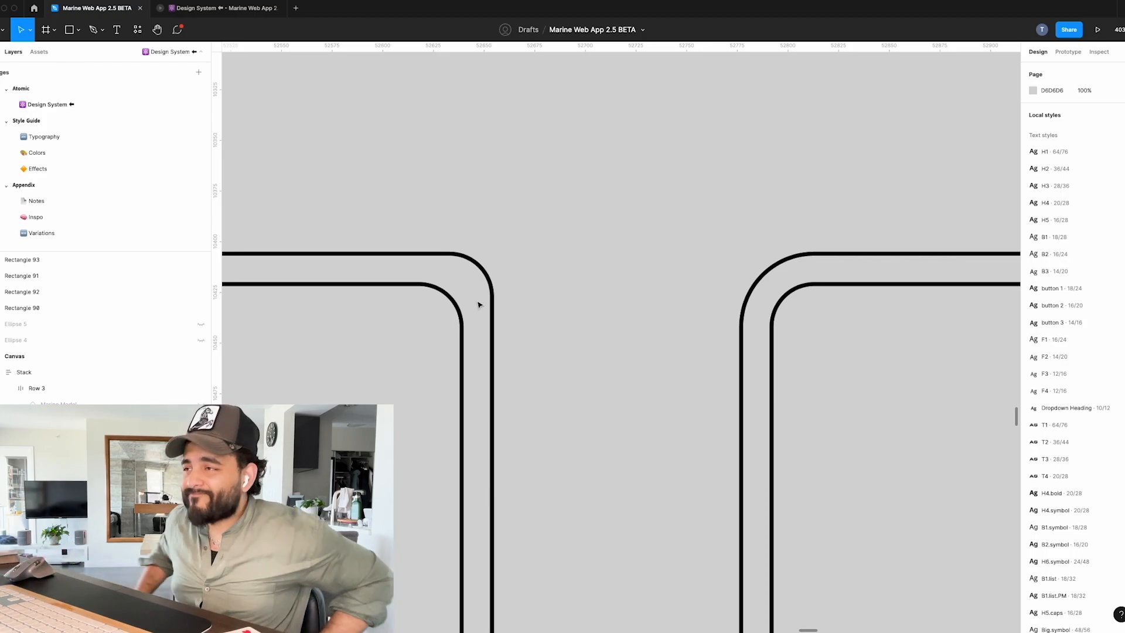
{"action": "left_click", "coordinate": [741, 388]}
{"action": "scroll", "coordinate": [776, 312], "scroll_direction": "up", "scroll_amount": 3}
{"action": "scroll", "coordinate": [801, 291], "scroll_direction": "right", "scroll_amount": 9}
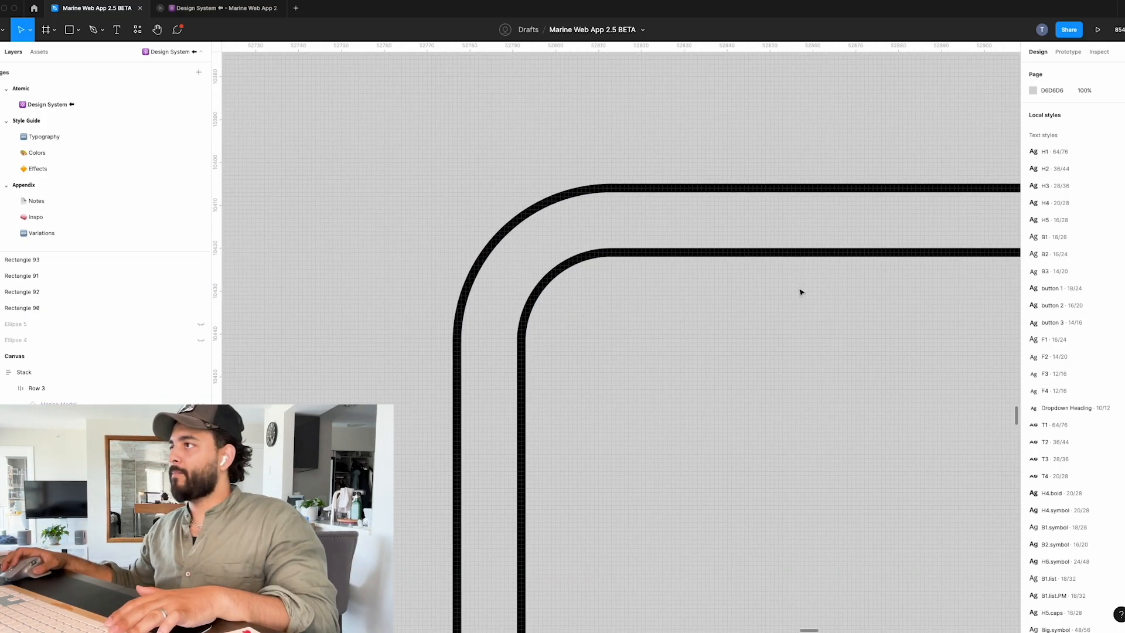
{"action": "scroll", "coordinate": [437, 262], "scroll_direction": "left", "scroll_amount": 5}
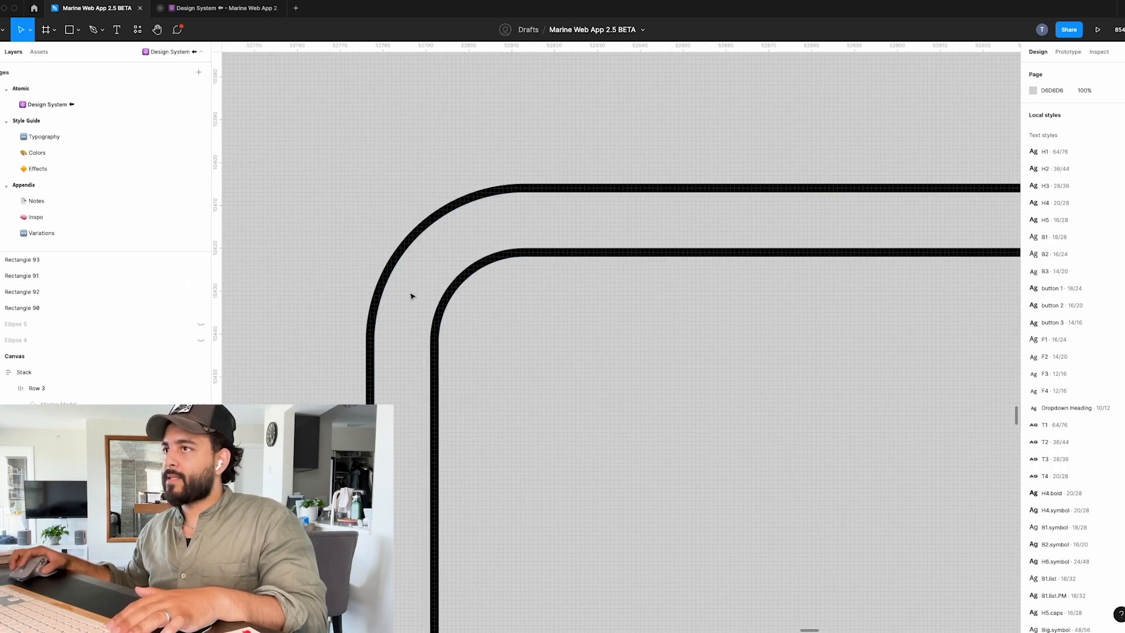
{"action": "scroll", "coordinate": [695, 226], "scroll_direction": "down", "scroll_amount": 10}
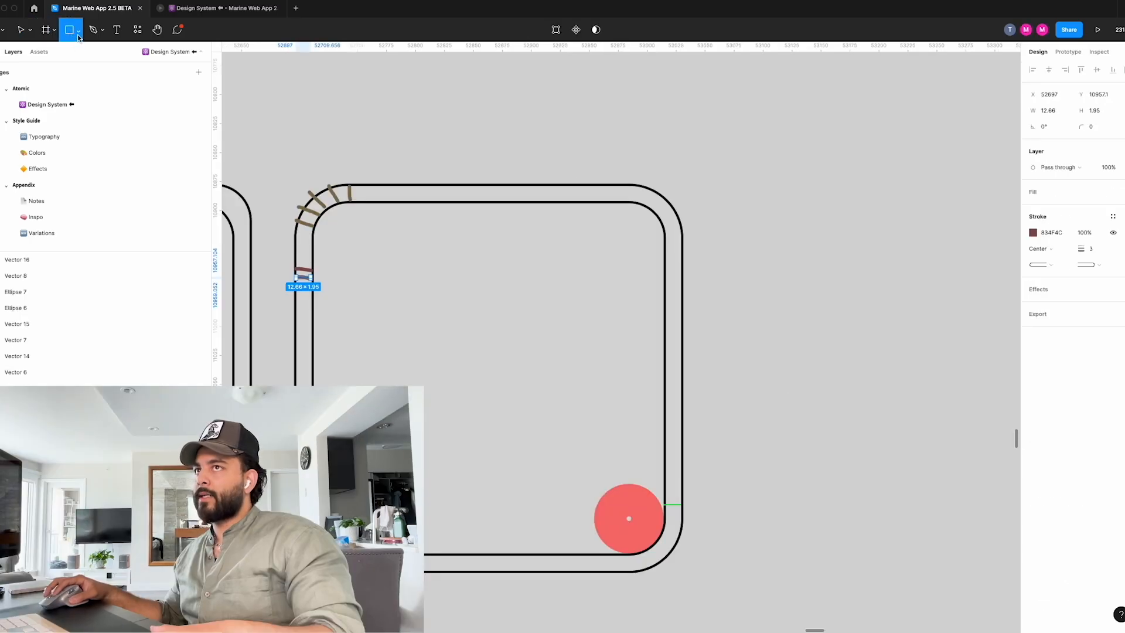
Draw a square about 226 × 226 on the empty canvas beside the nested square pairs.
{"action": "left_click", "coordinate": [78, 34]}
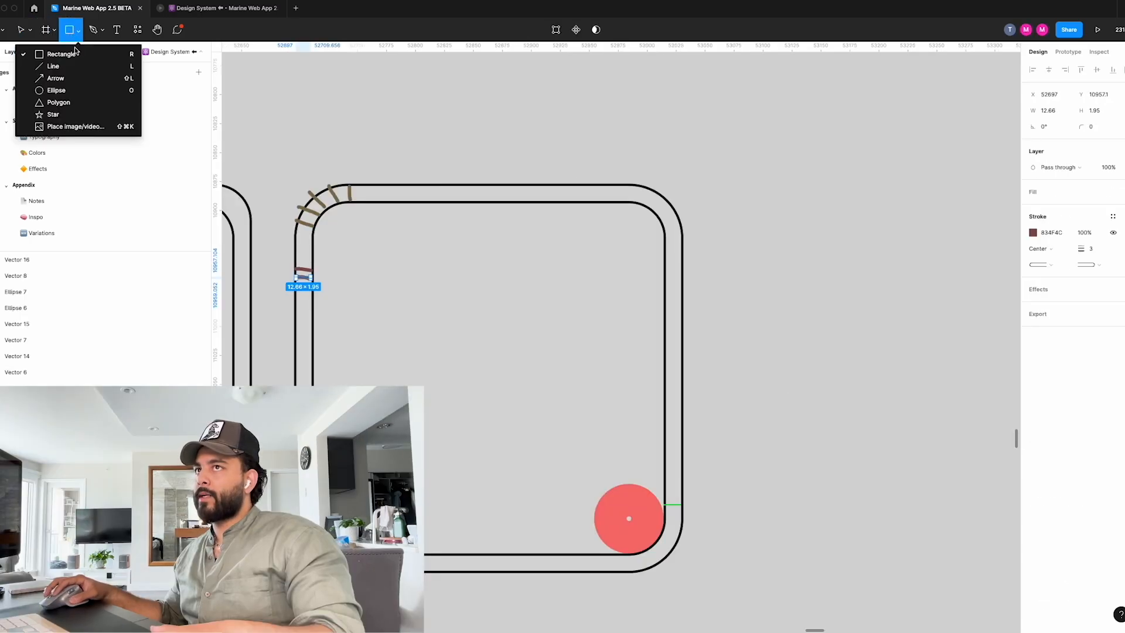
{"action": "left_click", "coordinate": [74, 51]}
{"action": "scroll", "coordinate": [733, 234], "scroll_direction": "down", "scroll_amount": 5}
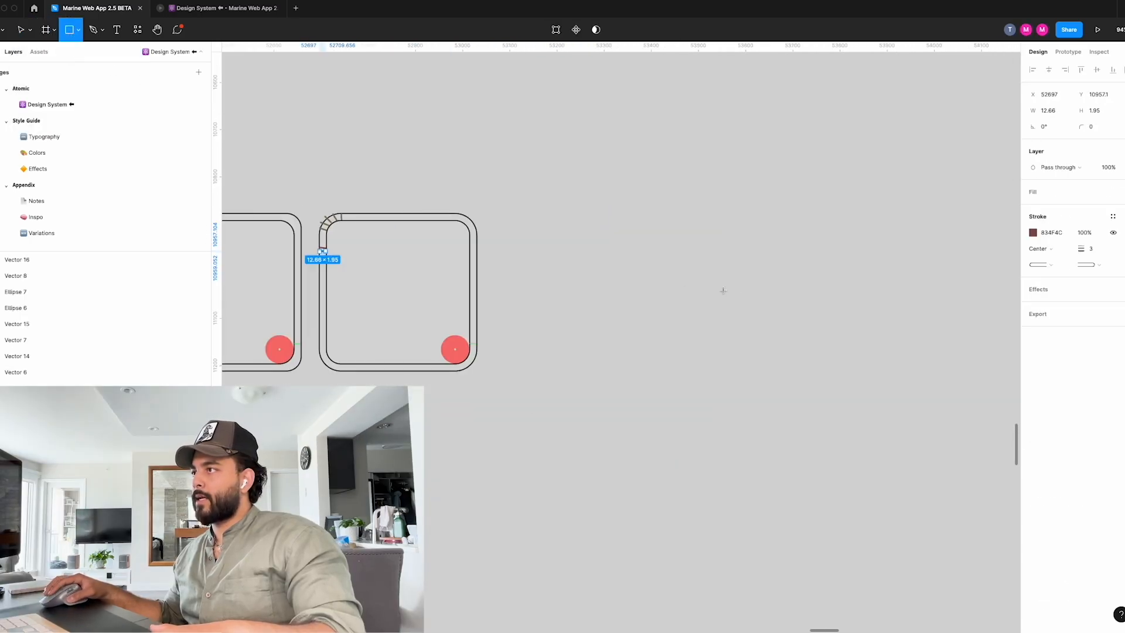
{"action": "left_click_drag", "start_coordinate": [767, 278], "coordinate": [814, 334]}
{"action": "key", "text": "shift+2"}
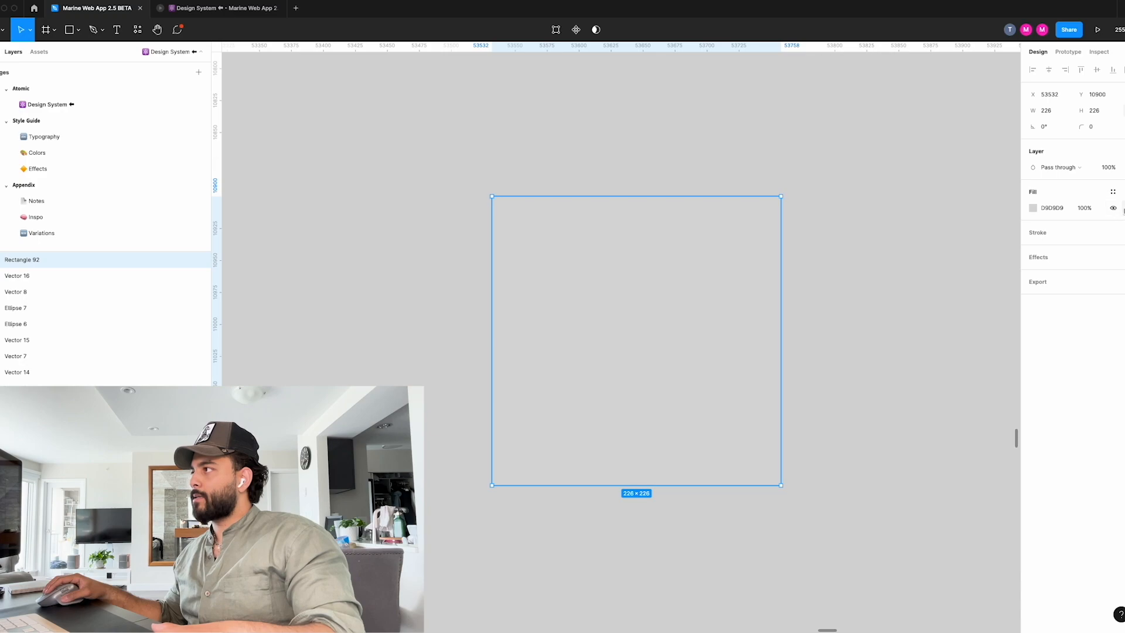
Fill the new square with light red EF9D9D and set its corner radius to 30.
{"action": "left_click", "coordinate": [1033, 208]}
{"action": "left_click_drag", "start_coordinate": [974, 237], "coordinate": [941, 232]}
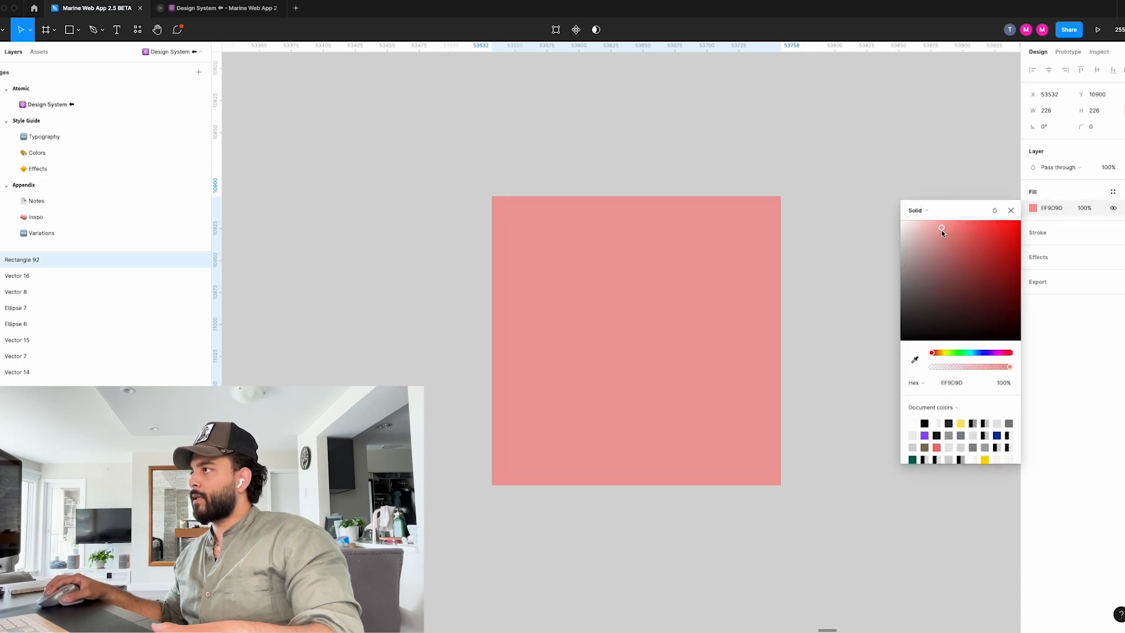
{"action": "left_click", "coordinate": [1011, 210]}
{"action": "left_click", "coordinate": [1097, 129]}
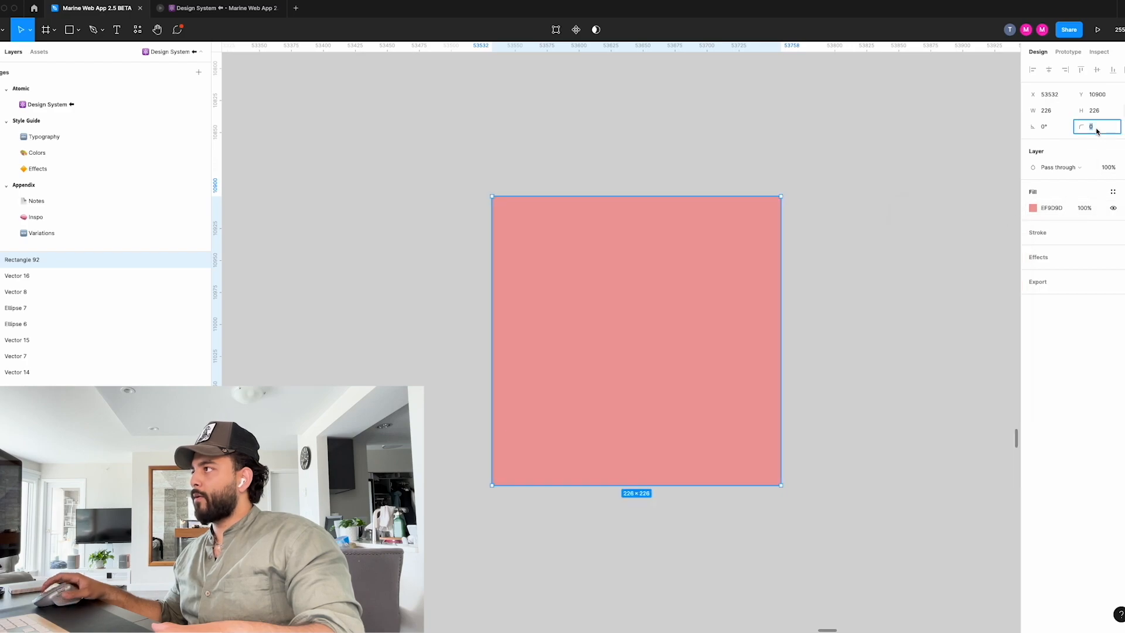
{"action": "type", "text": "30"}
{"action": "key", "text": "Return"}
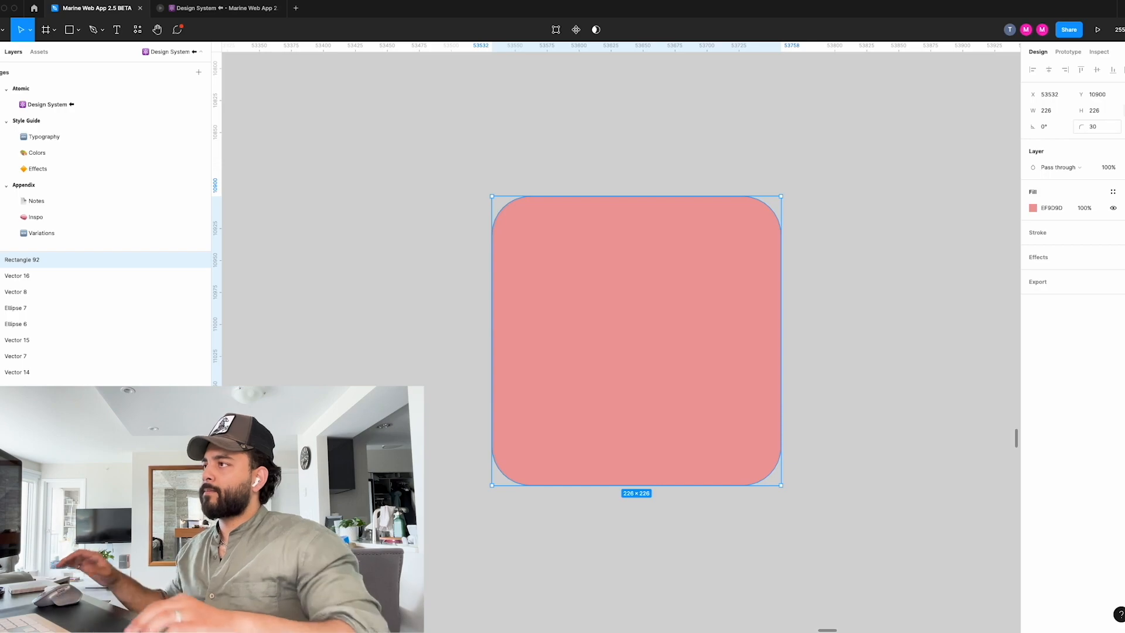
{"action": "left_click", "coordinate": [881, 238]}
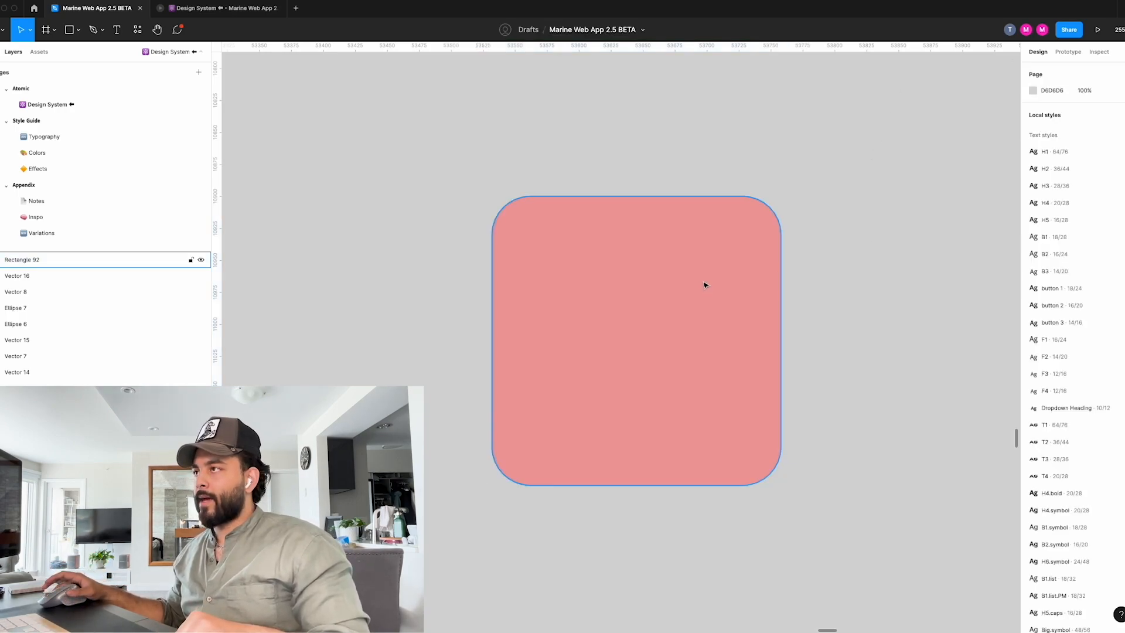
Wrap the light red square in an auto layout frame with 10 padding and centre its content.
{"action": "scroll", "coordinate": [661, 322], "scroll_direction": "down", "scroll_amount": 3}
{"action": "scroll", "coordinate": [397, 344], "scroll_direction": "left", "scroll_amount": 10}
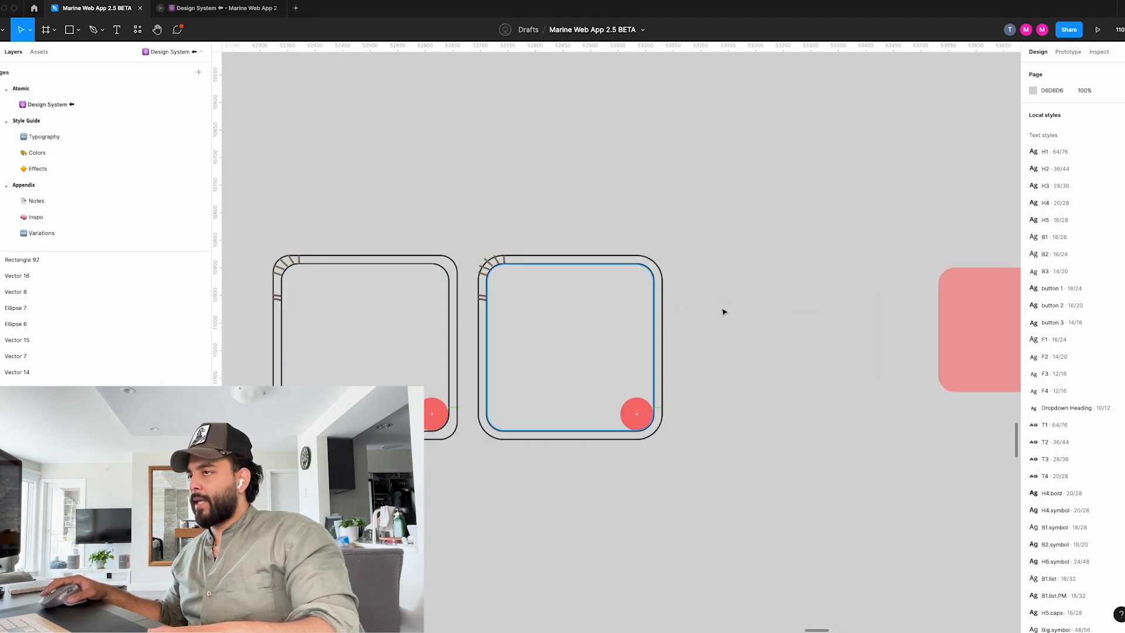
{"action": "scroll", "coordinate": [724, 312], "scroll_direction": "down", "scroll_amount": 5}
{"action": "scroll", "coordinate": [876, 334], "scroll_direction": "right", "scroll_amount": 5}
{"action": "scroll", "coordinate": [555, 308], "scroll_direction": "up", "scroll_amount": 8}
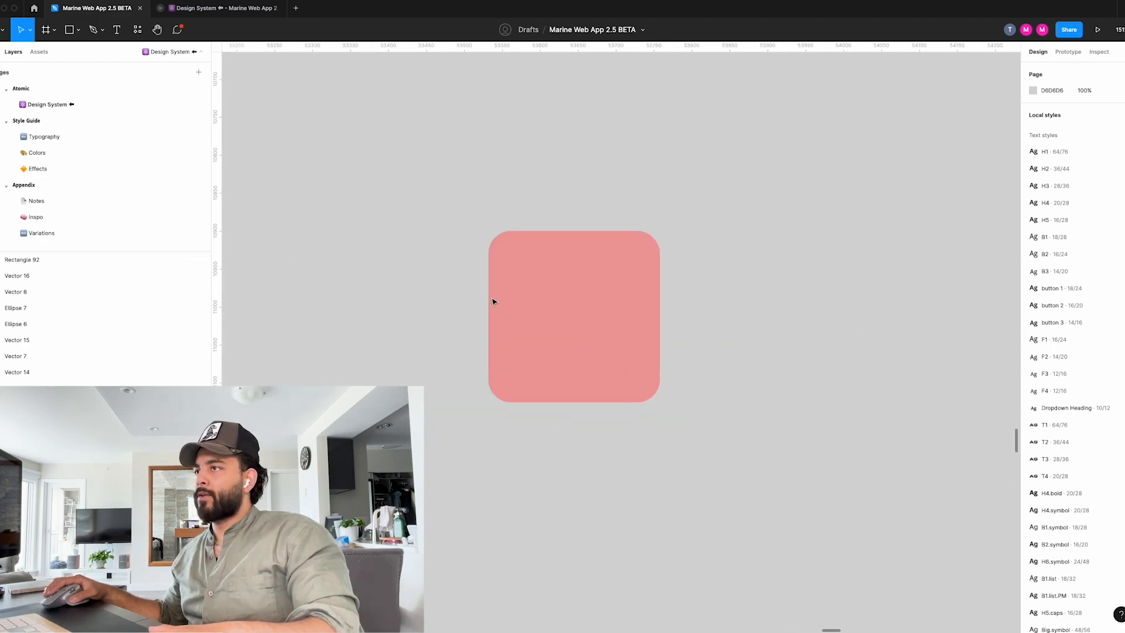
{"action": "scroll", "coordinate": [493, 301], "scroll_direction": "up", "scroll_amount": 3}
{"action": "left_click", "coordinate": [528, 301]}
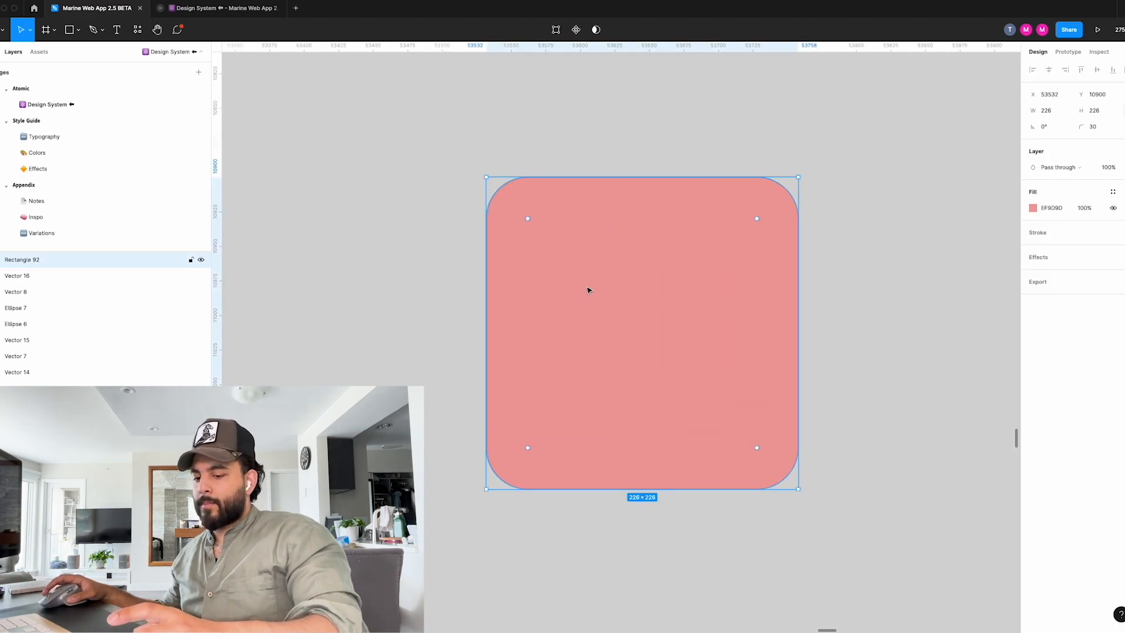
{"action": "key", "text": "shift+a"}
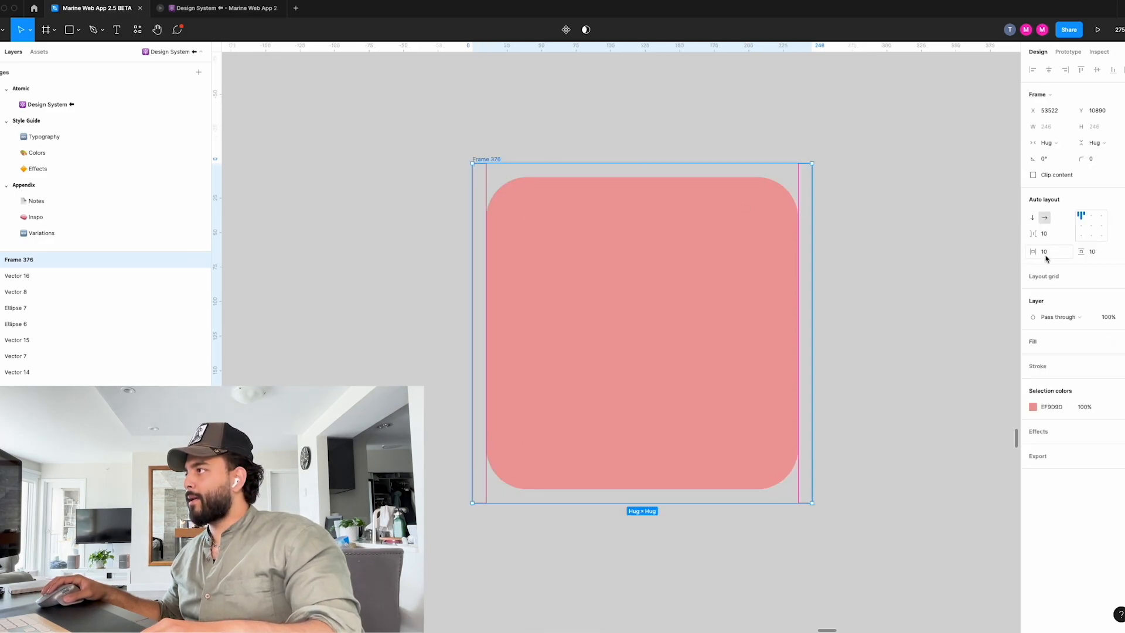
{"action": "left_click", "coordinate": [1091, 227]}
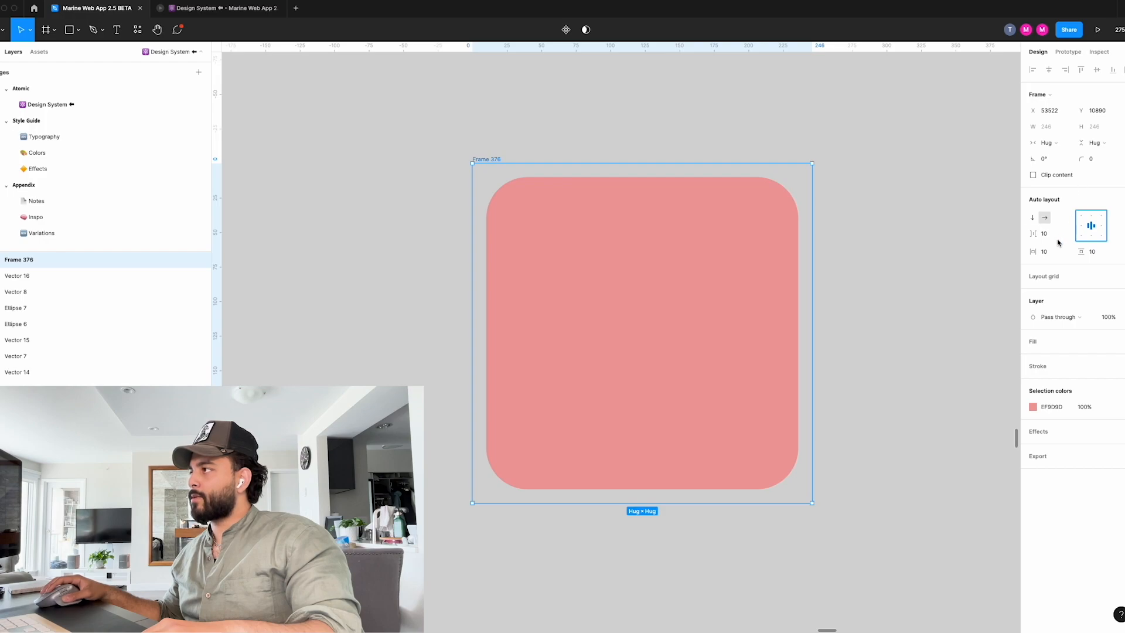
Try the Warm Sand colour style as the auto layout frame's fill and replace it with Volt Green.
{"action": "left_click", "coordinate": [728, 259]}
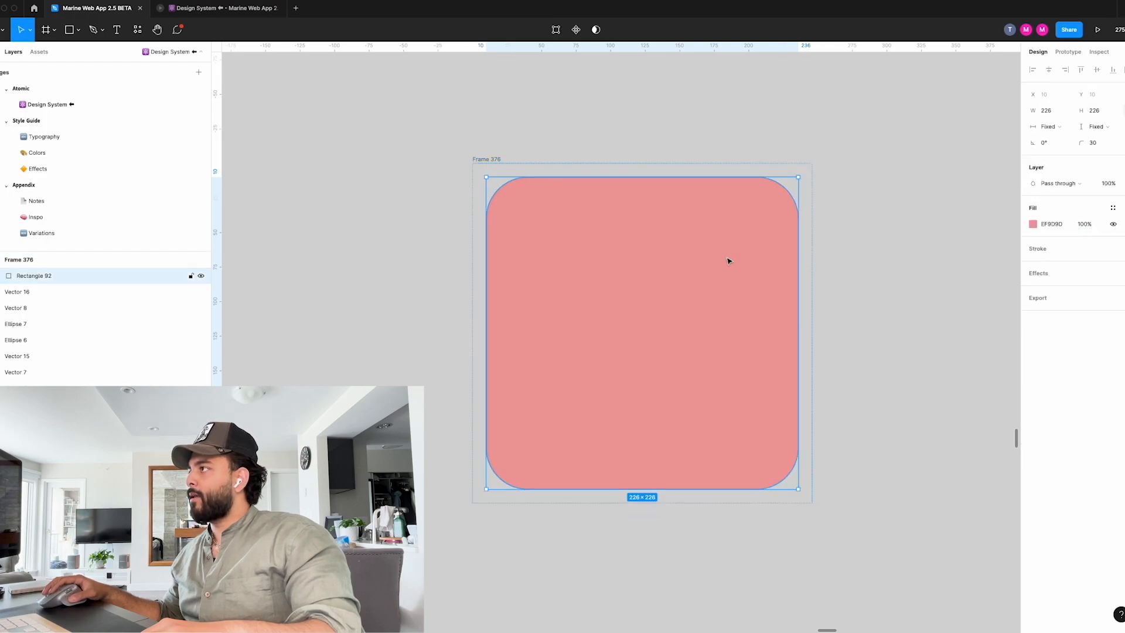
{"action": "left_click", "coordinate": [497, 159]}
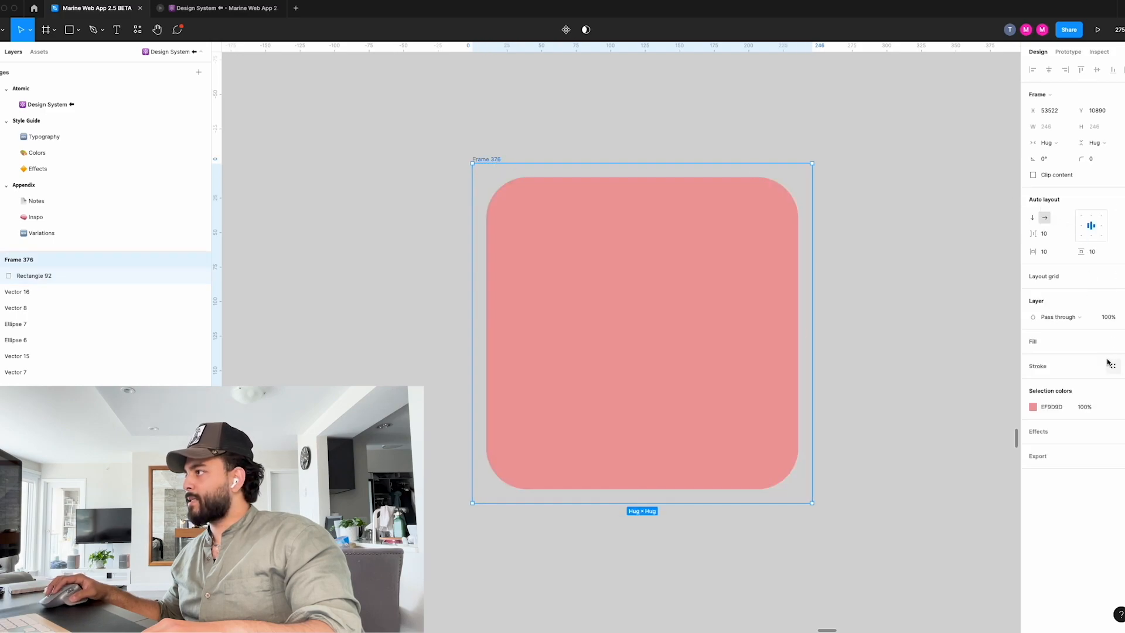
{"action": "left_click", "coordinate": [1115, 343]}
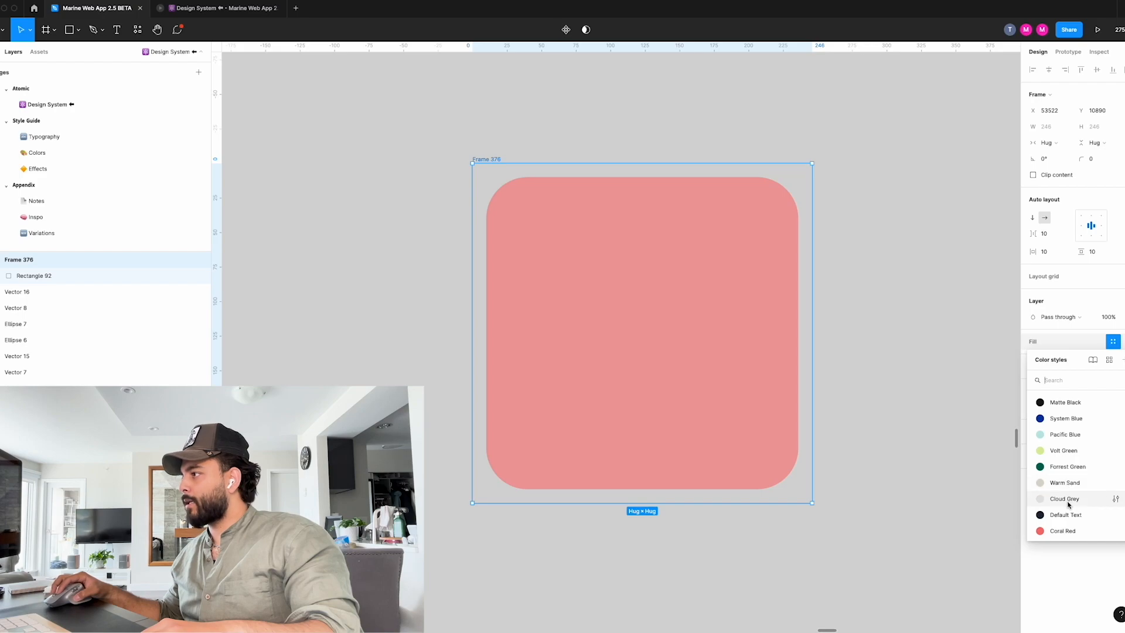
{"action": "left_click", "coordinate": [1065, 482]}
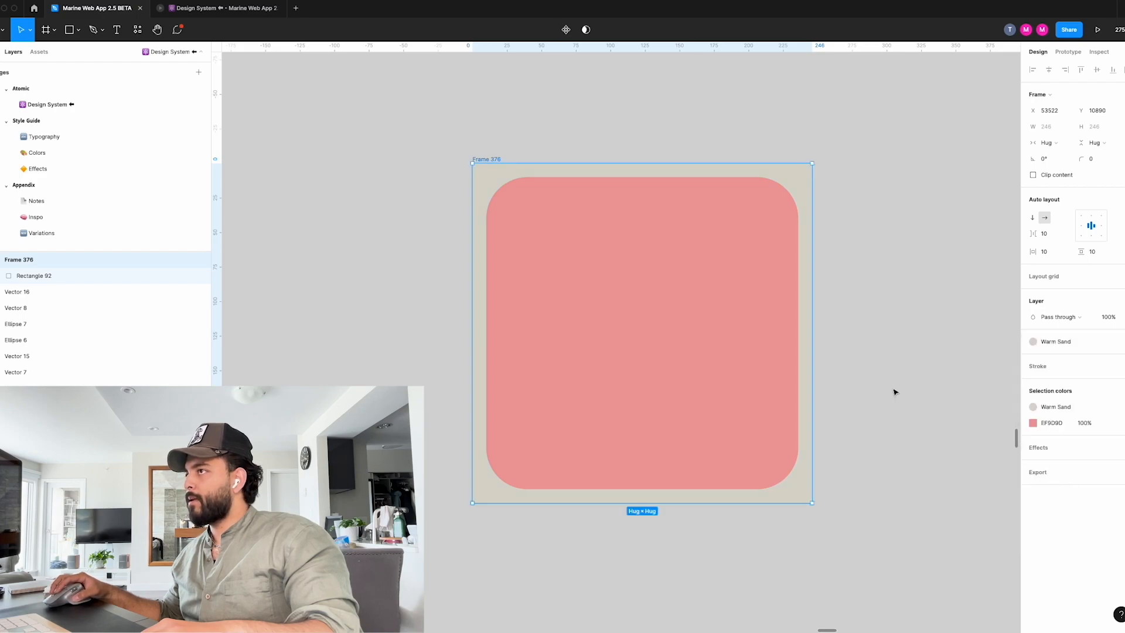
{"action": "left_click", "coordinate": [1038, 344]}
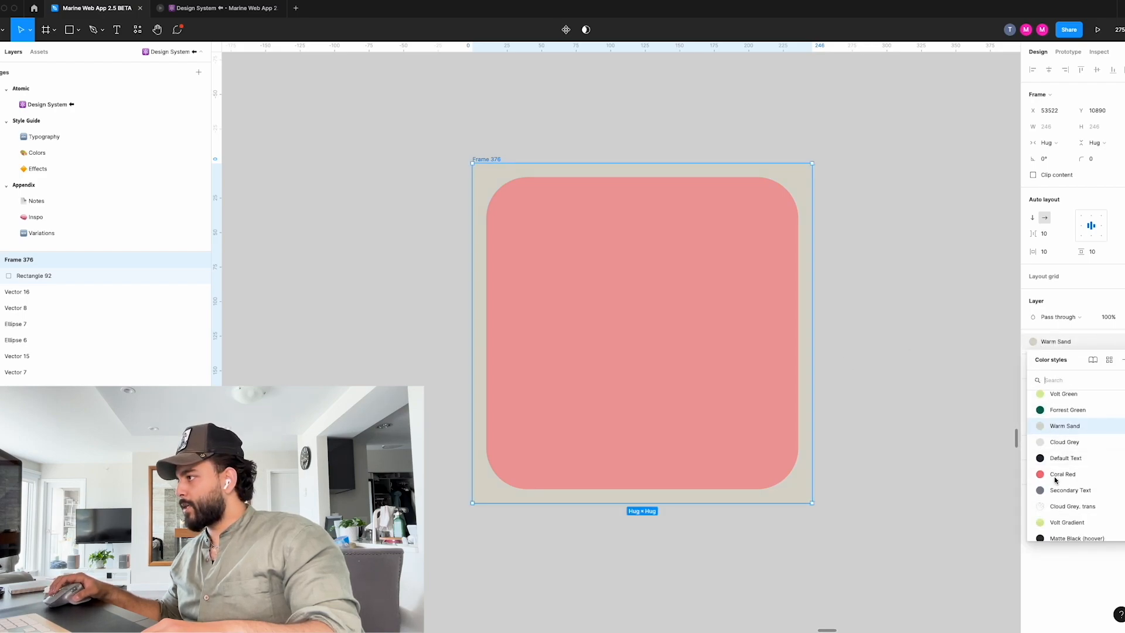
{"action": "left_click", "coordinate": [1063, 418]}
{"action": "left_click", "coordinate": [903, 375]}
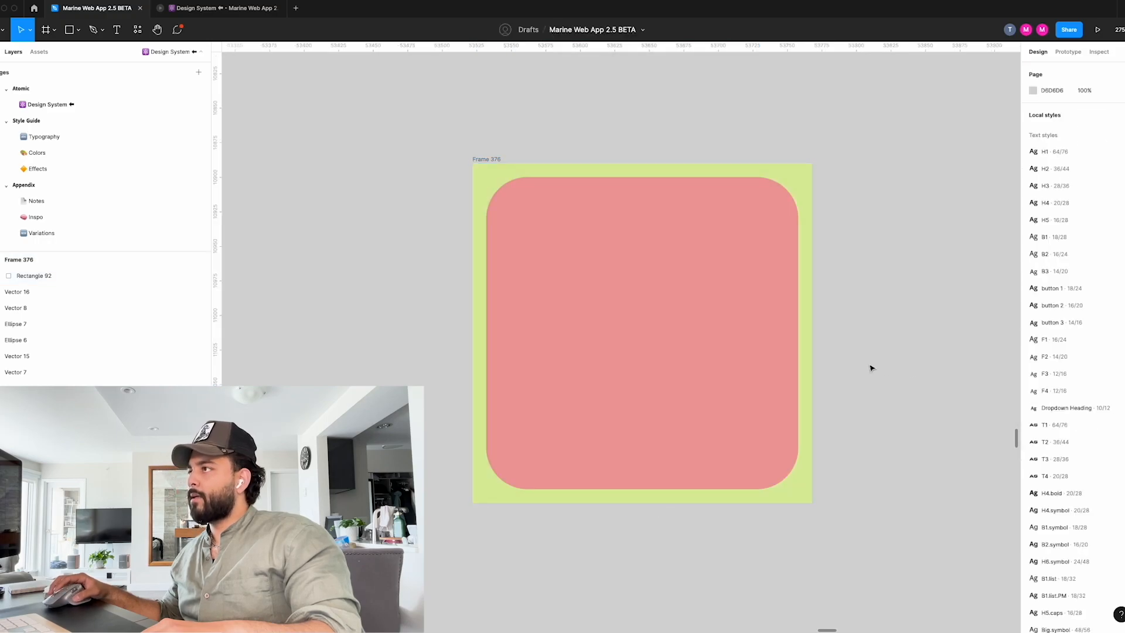
Set the corner radius of the green frame around the light red square to 40.
{"action": "left_click", "coordinate": [491, 163]}
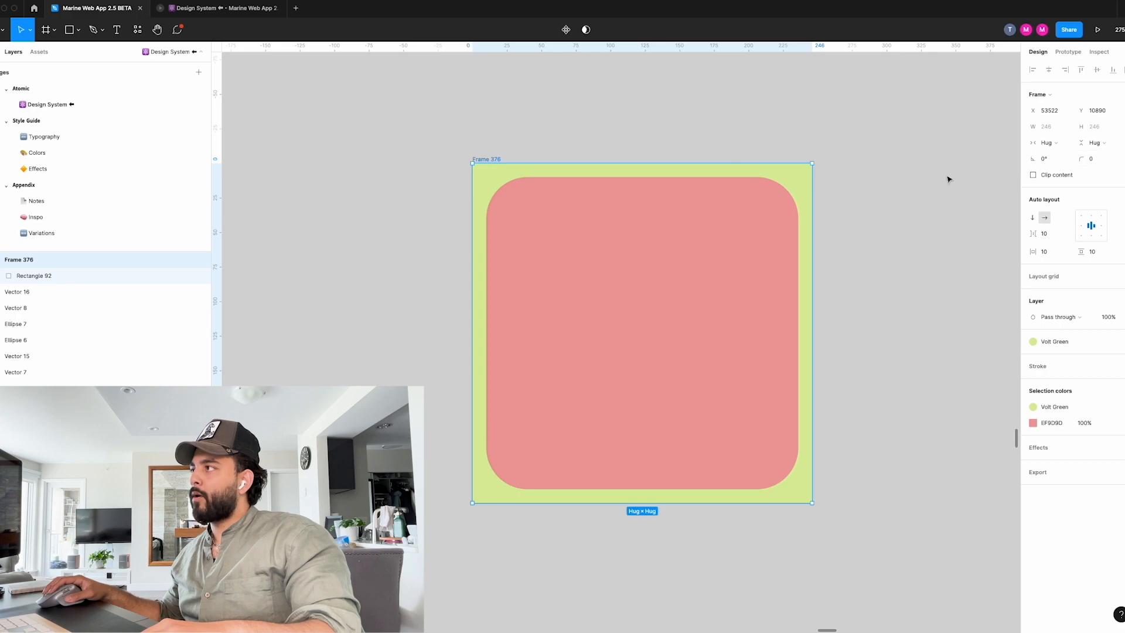
{"action": "left_click", "coordinate": [773, 284]}
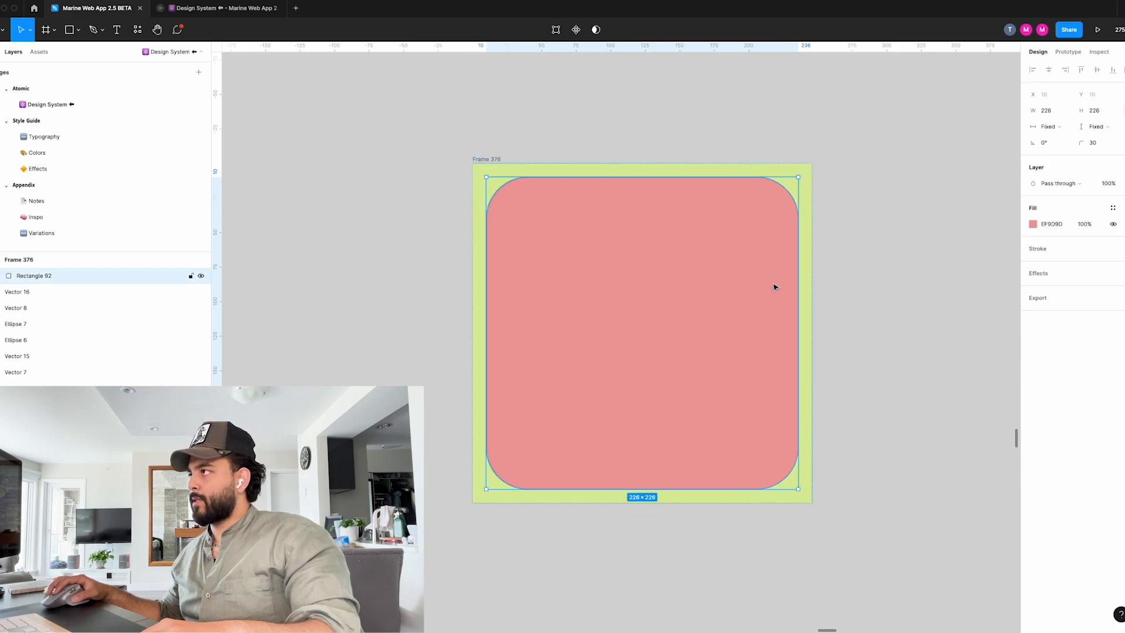
{"action": "left_click", "coordinate": [485, 160]}
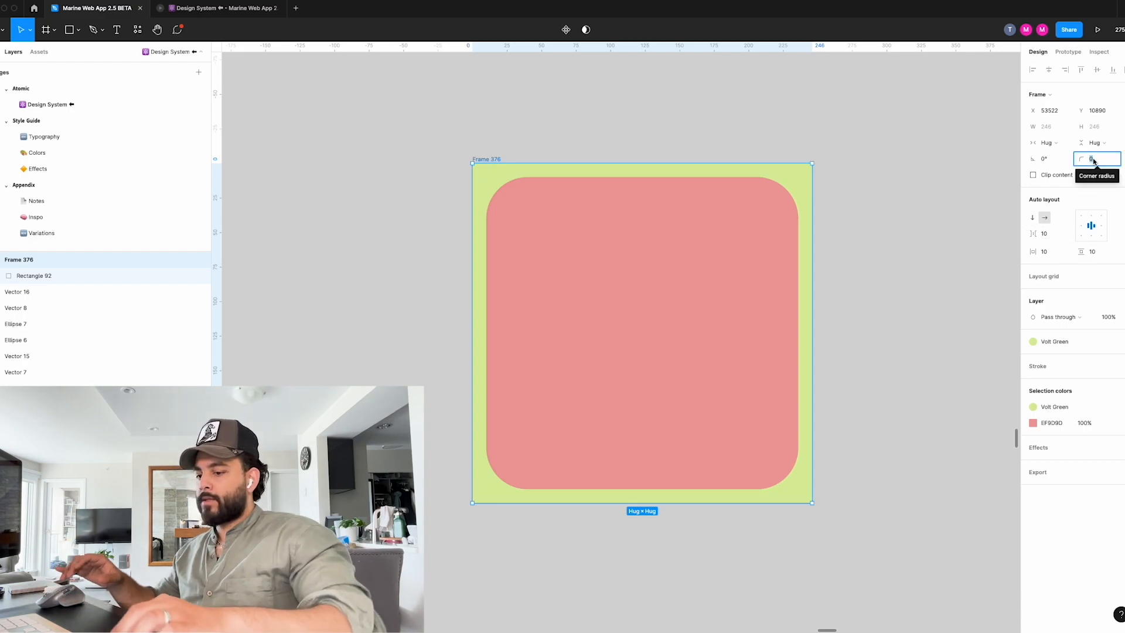
{"action": "type", "text": "40"}
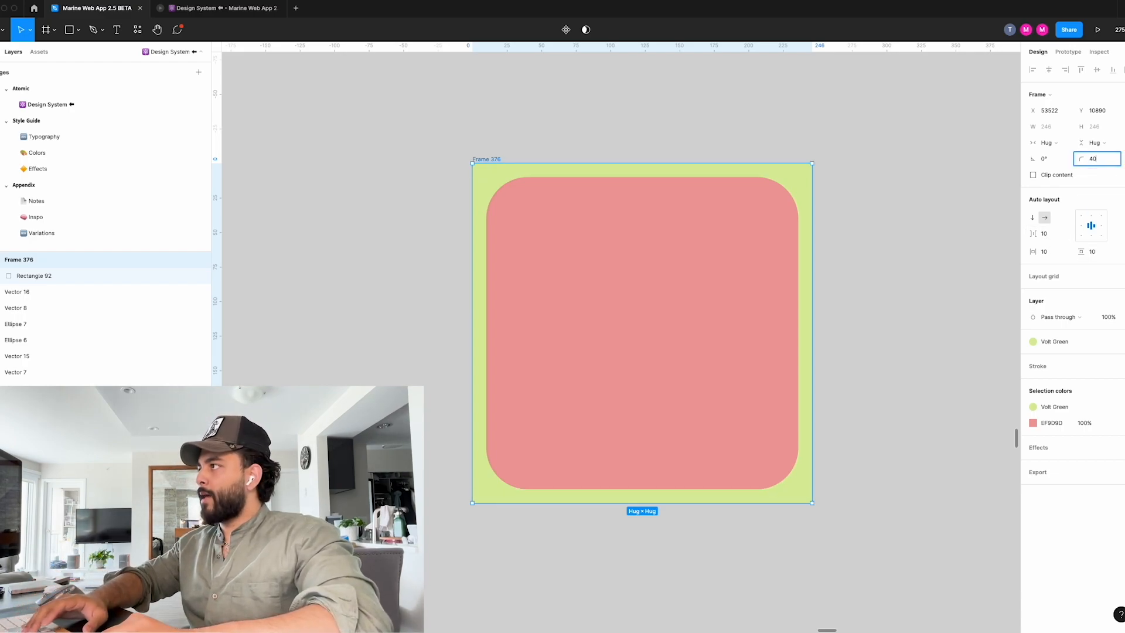
{"action": "key", "text": "Return"}
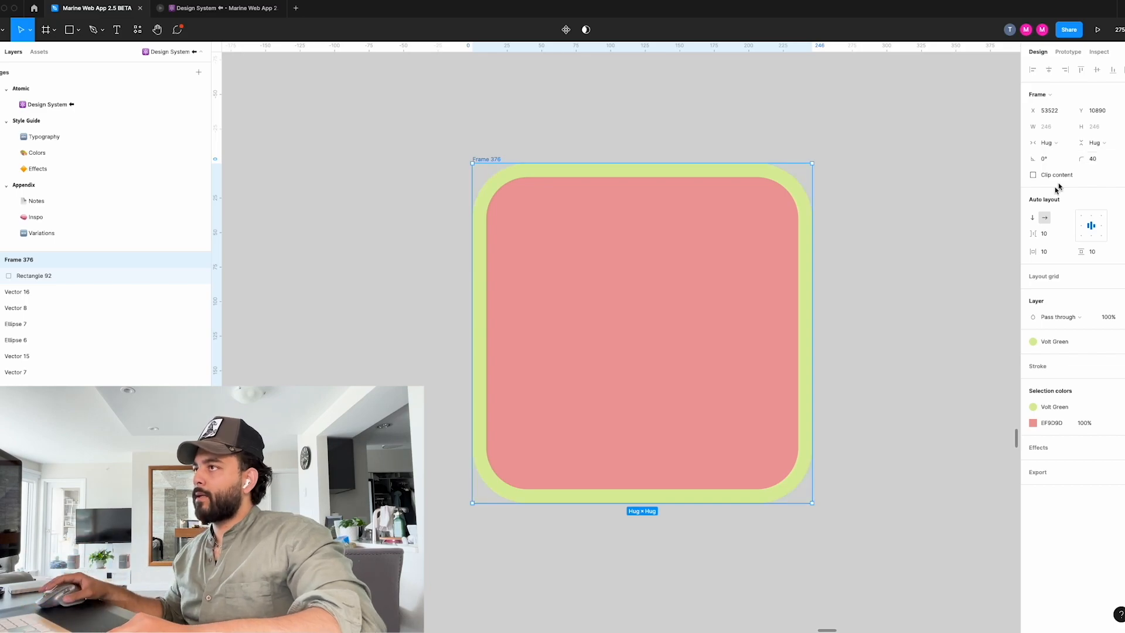
{"action": "left_click", "coordinate": [916, 329]}
{"action": "scroll", "coordinate": [899, 291], "scroll_direction": "down", "scroll_amount": 5}
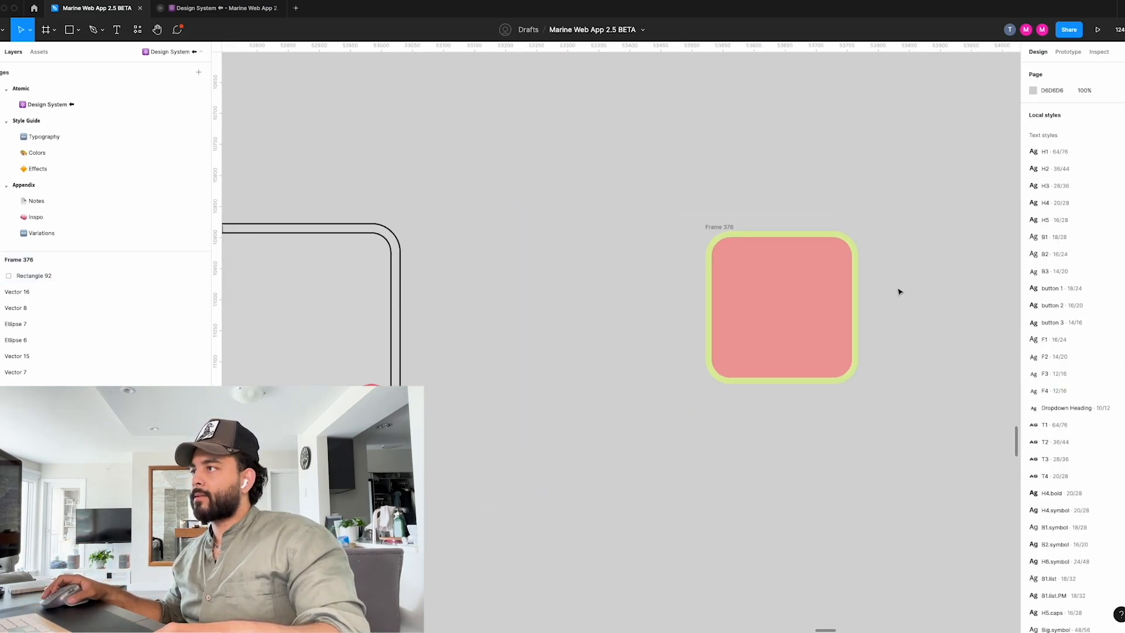
Enlarge the red and green nested squares together to about 494 × 494 overall and move them away from the outlined pair.
{"action": "scroll", "coordinate": [900, 291], "scroll_direction": "up", "scroll_amount": 5}
{"action": "scroll", "coordinate": [899, 291], "scroll_direction": "down", "scroll_amount": 5}
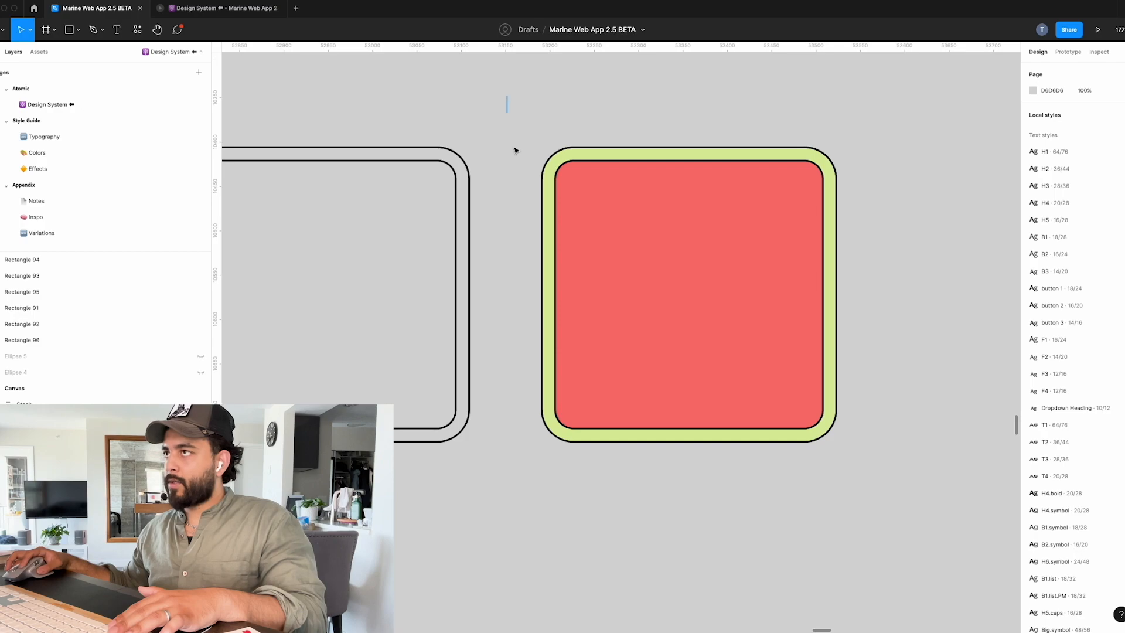
{"action": "left_click_drag", "start_coordinate": [508, 95], "coordinate": [891, 493]}
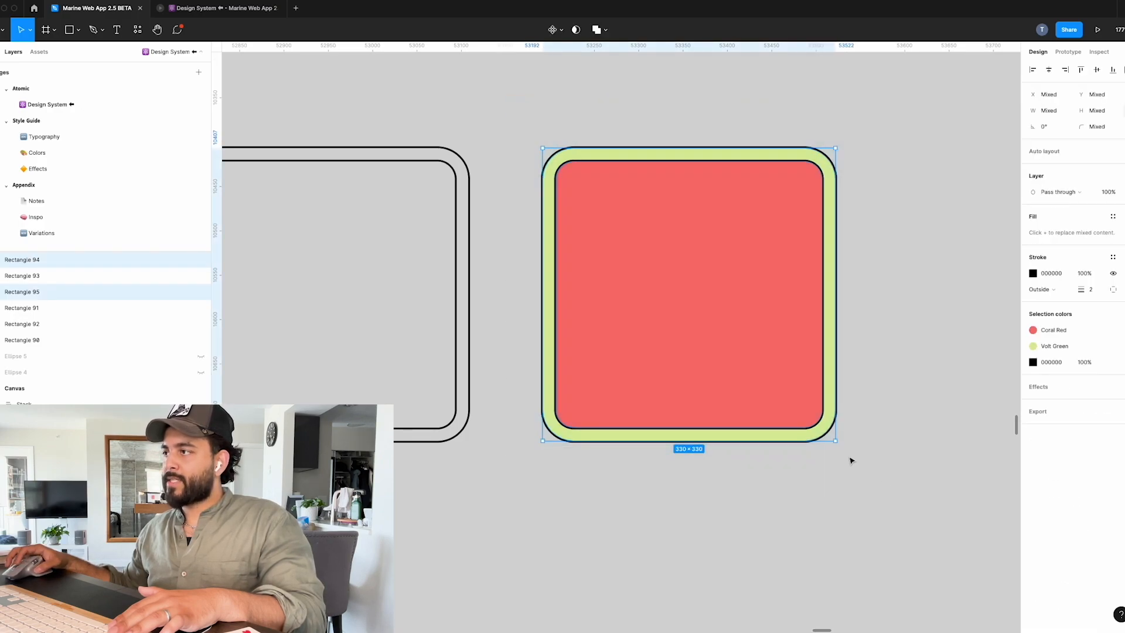
{"action": "left_click_drag", "start_coordinate": [835, 440], "coordinate": [851, 471]}
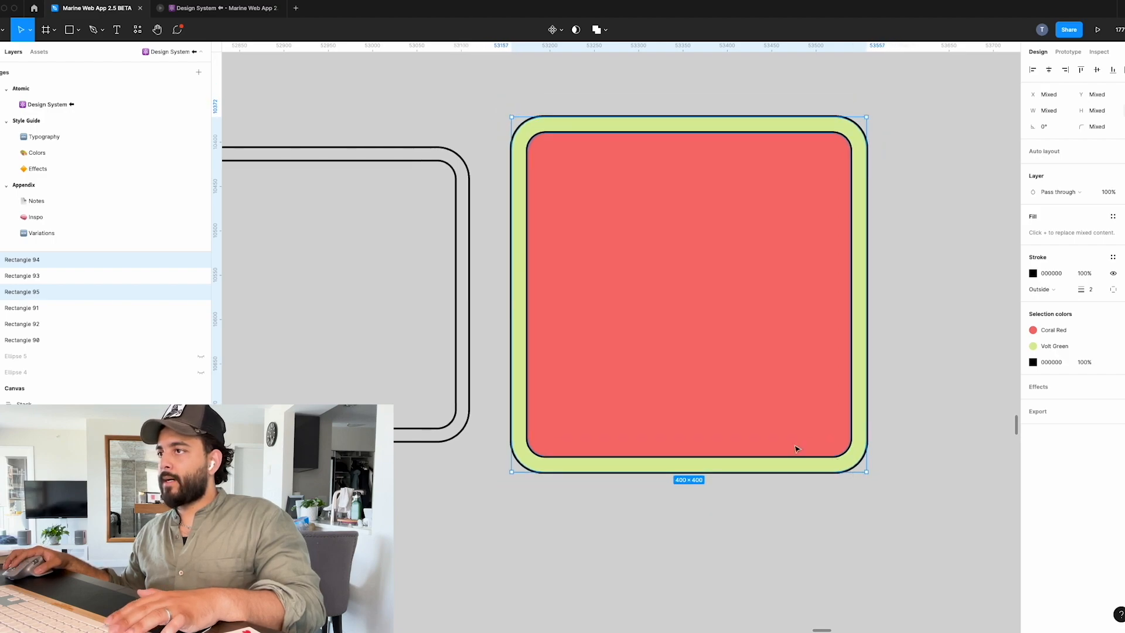
{"action": "left_click_drag", "start_coordinate": [727, 376], "coordinate": [768, 377]}
{"action": "scroll", "coordinate": [920, 482], "scroll_direction": "down", "scroll_amount": 3}
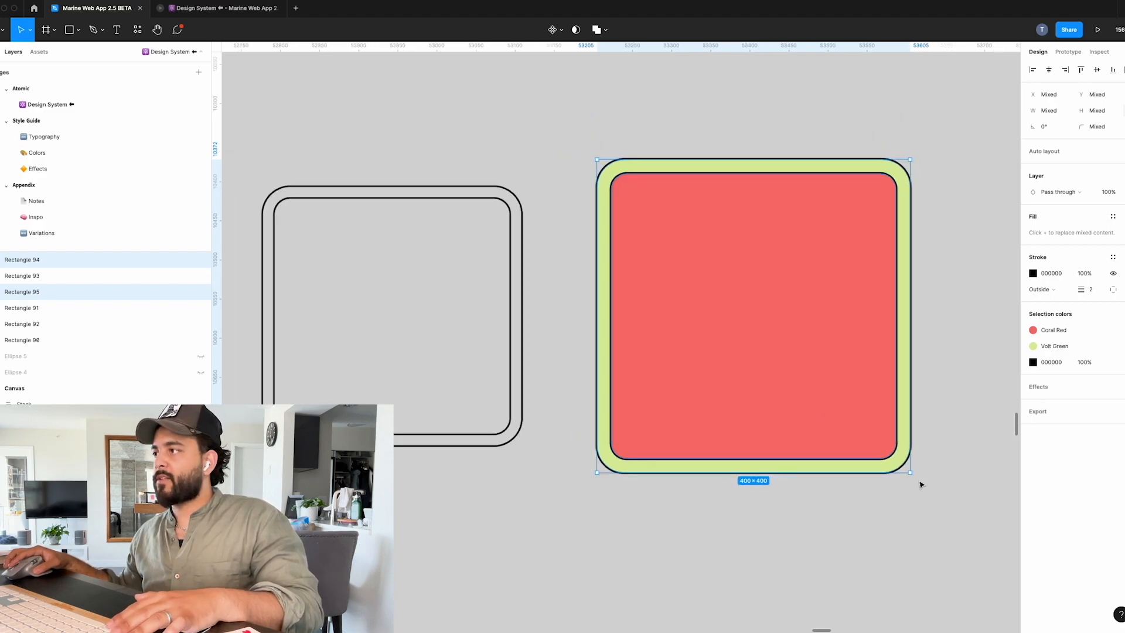
{"action": "left_click_drag", "start_coordinate": [909, 471], "coordinate": [943, 505]}
{"action": "left_click", "coordinate": [965, 427]}
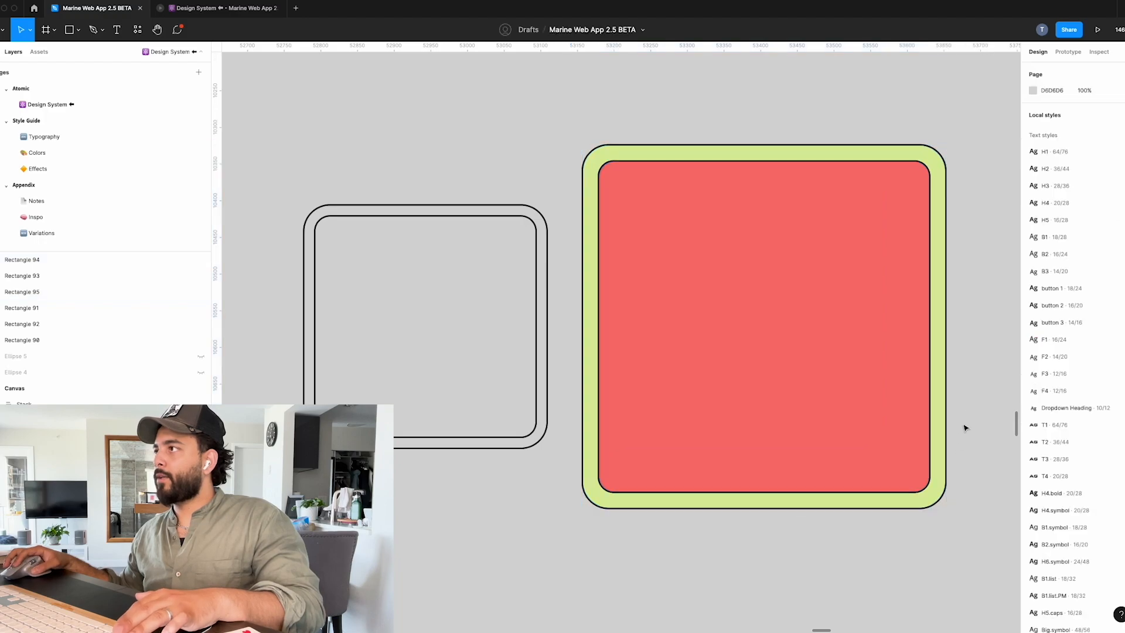
Inspect the size and corner radius of the green outer square and the red inner square.
{"action": "left_click", "coordinate": [947, 375]}
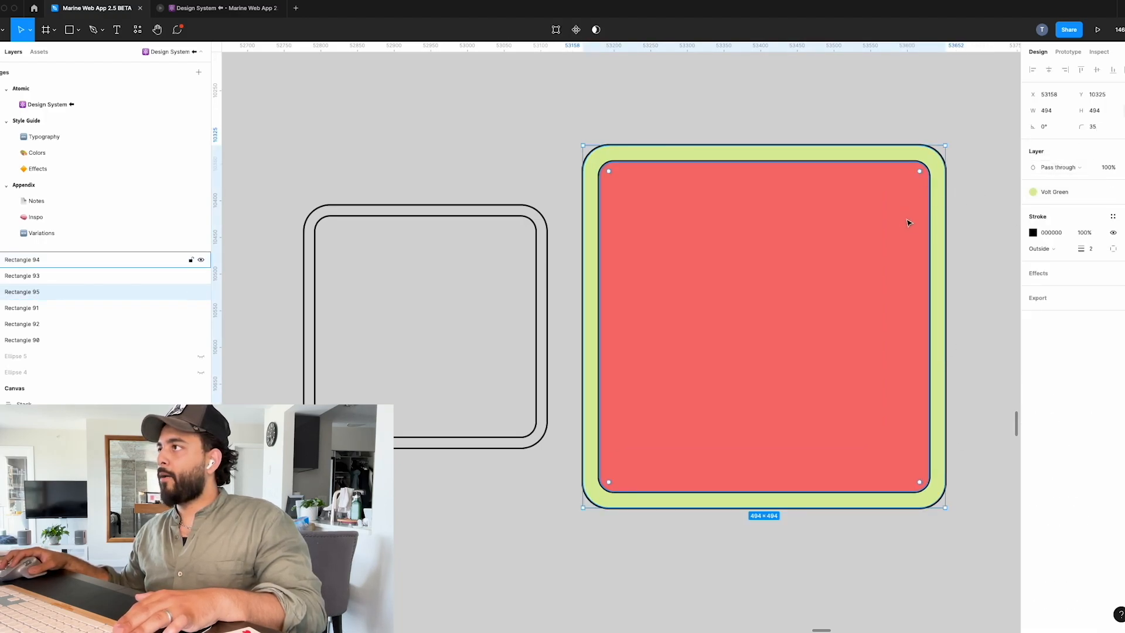
{"action": "left_click", "coordinate": [930, 229]}
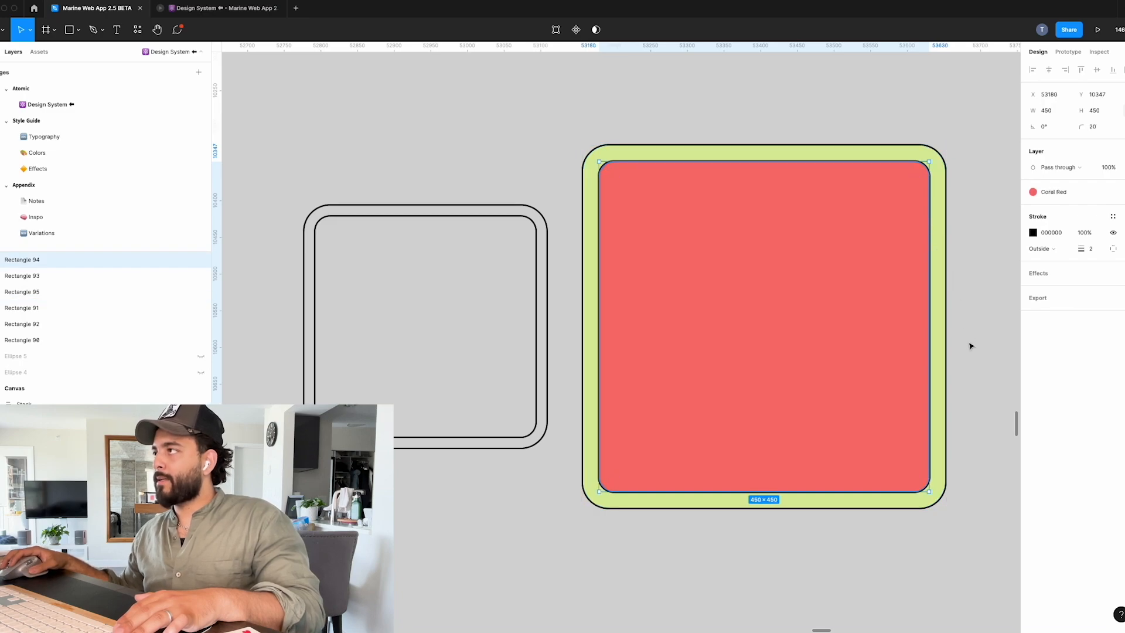
{"action": "scroll", "coordinate": [971, 352], "scroll_direction": "down", "scroll_amount": 3}
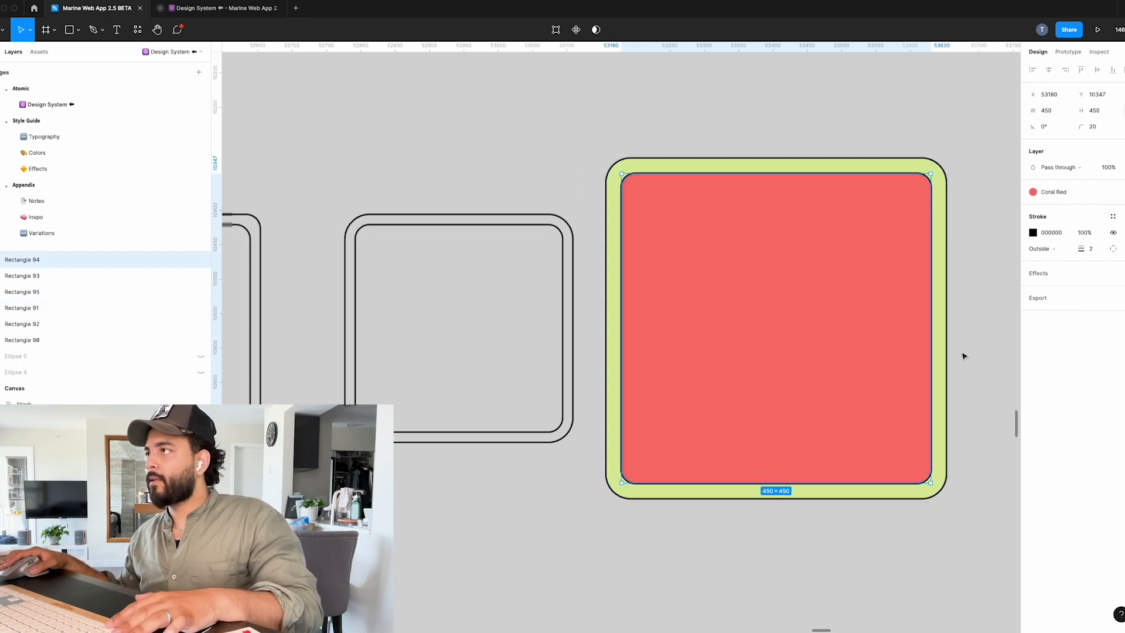
{"action": "scroll", "coordinate": [967, 353], "scroll_direction": "up", "scroll_amount": 5}
{"action": "scroll", "coordinate": [964, 355], "scroll_direction": "down", "scroll_amount": 2}
{"action": "scroll", "coordinate": [894, 352], "scroll_direction": "up", "scroll_amount": 5}
{"action": "scroll", "coordinate": [836, 346], "scroll_direction": "down", "scroll_amount": 5}
{"action": "scroll", "coordinate": [905, 363], "scroll_direction": "down", "scroll_amount": 5}
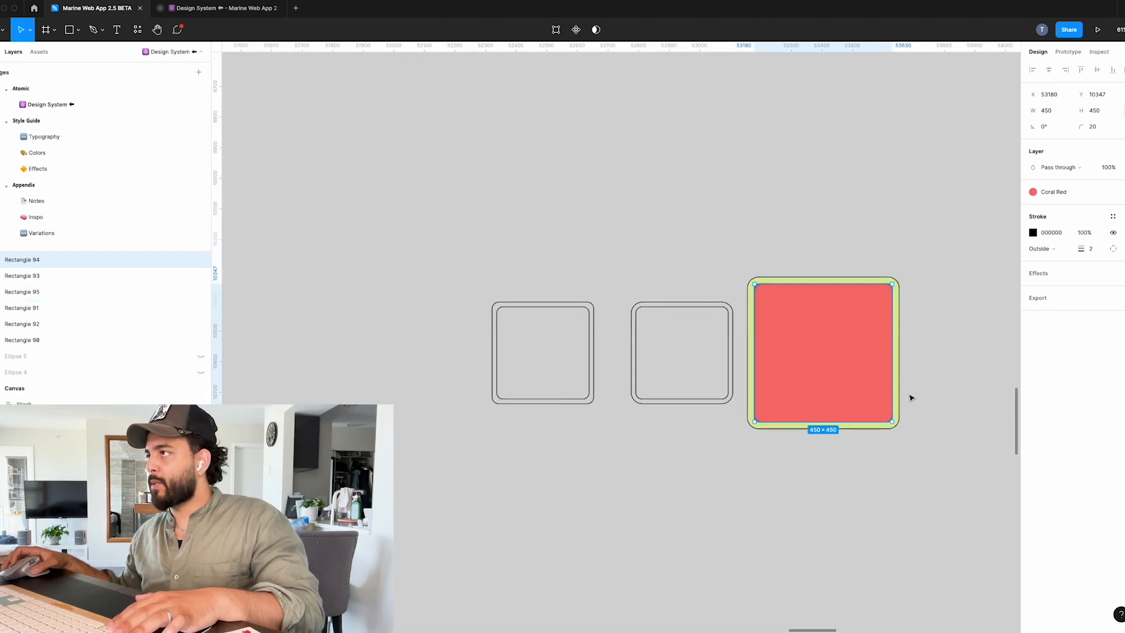
Duplicate the red and green nested squares together and place the copy beside the originals, leaving a gap of about 190.
{"action": "scroll", "coordinate": [910, 395], "scroll_direction": "up", "scroll_amount": 3}
{"action": "scroll", "coordinate": [913, 435], "scroll_direction": "down", "scroll_amount": 2}
{"action": "scroll", "coordinate": [915, 435], "scroll_direction": "right", "scroll_amount": 3}
{"action": "left_click", "coordinate": [876, 390]}
{"action": "left_click_drag", "start_coordinate": [854, 211], "coordinate": [656, 501]}
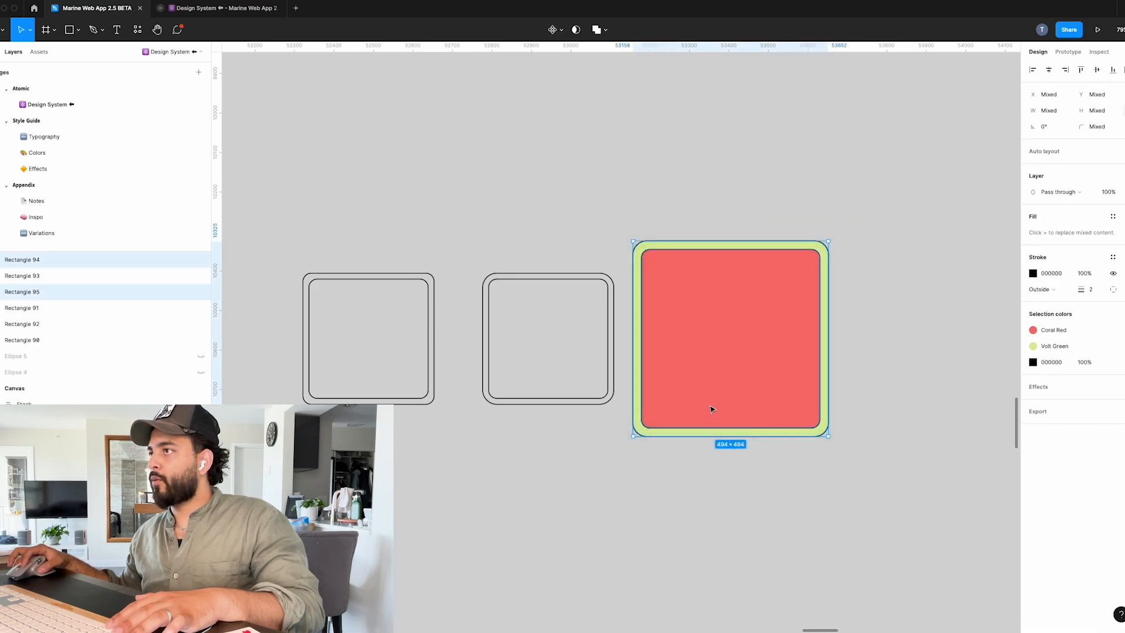
{"action": "left_click_drag", "start_coordinate": [768, 384], "coordinate": [926, 386]}
{"action": "scroll", "coordinate": [925, 385], "scroll_direction": "right", "scroll_amount": 5}
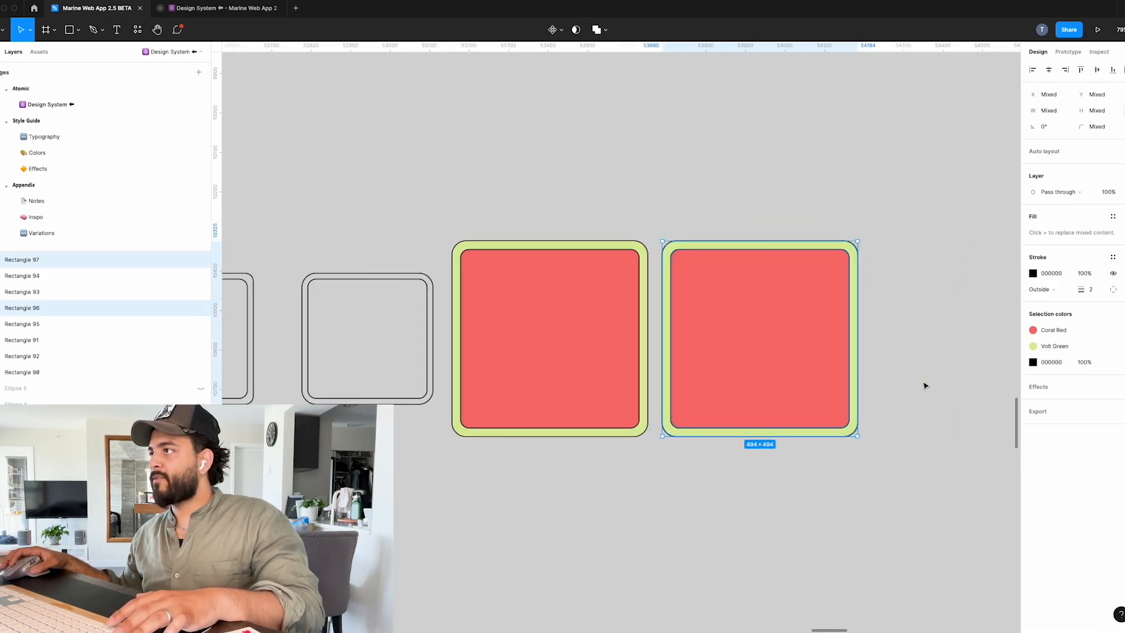
{"action": "left_click_drag", "start_coordinate": [694, 360], "coordinate": [755, 358]}
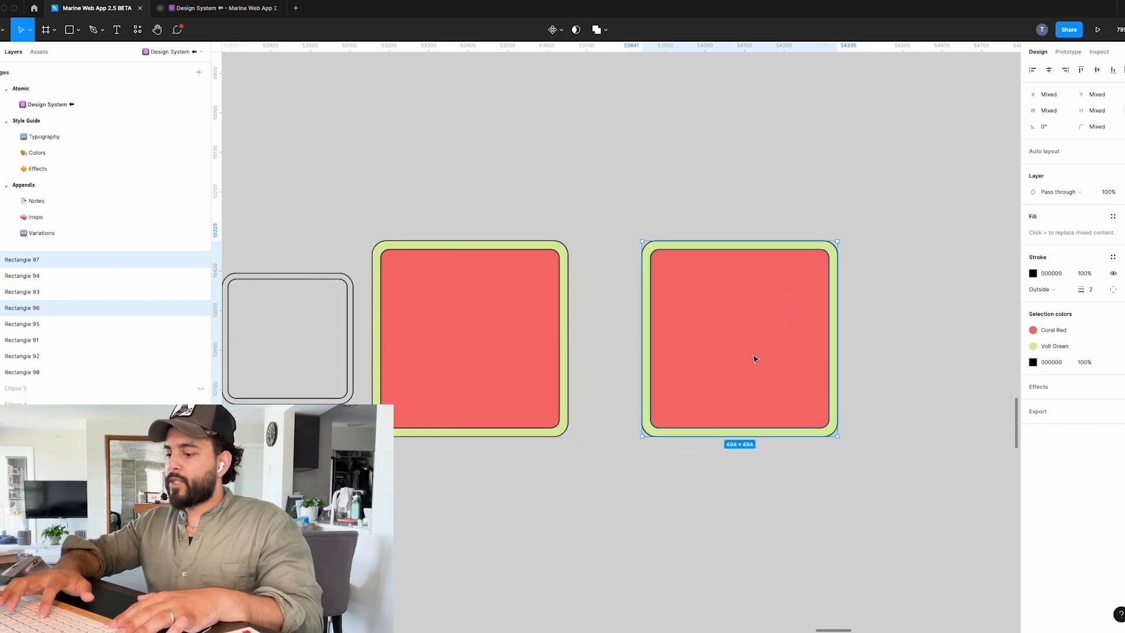
Scale the duplicated nested squares proportionally with the Scale tool to about 873 × 873 overall, keeping the upper-left corner in place.
{"action": "key", "text": "k"}
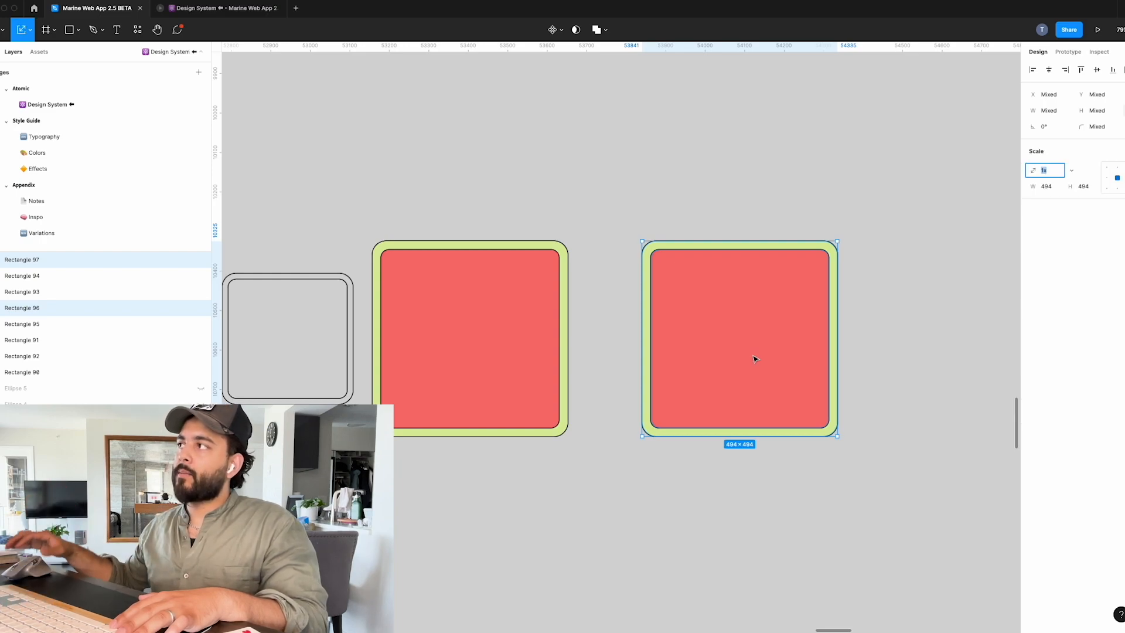
{"action": "left_click_drag", "start_coordinate": [838, 437], "coordinate": [988, 587]}
{"action": "left_click", "coordinate": [819, 184]}
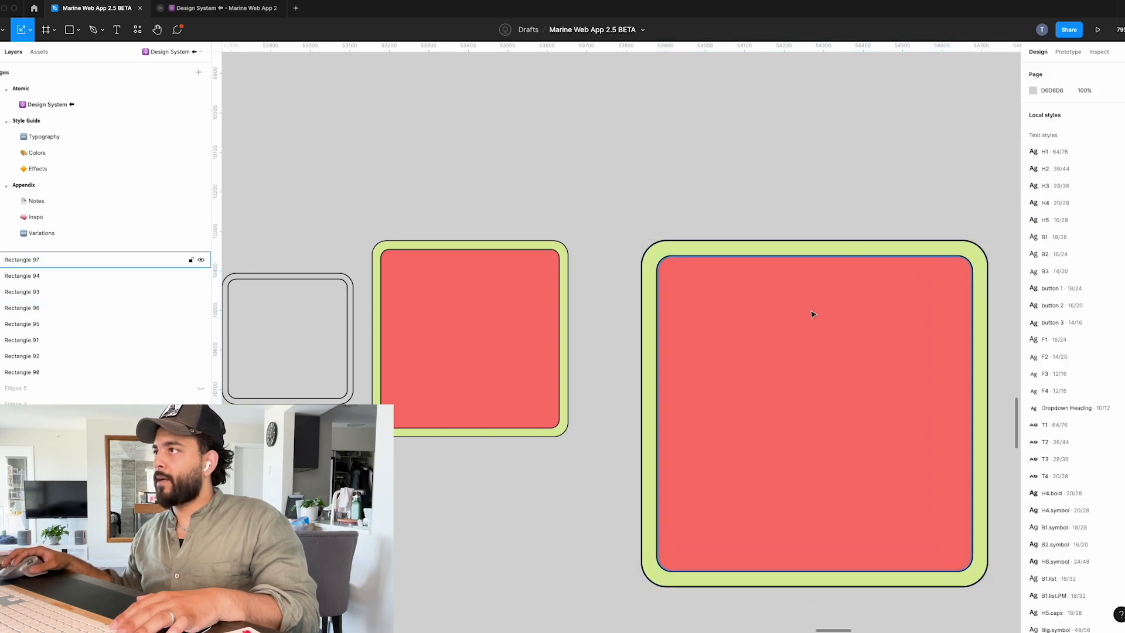
Inspect the size and corner radius of the scaled green outer and red inner squares, and compare them with the smaller set.
{"action": "scroll", "coordinate": [834, 361], "scroll_direction": "down", "scroll_amount": 5}
{"action": "scroll", "coordinate": [908, 451], "scroll_direction": "up", "scroll_amount": 5}
{"action": "left_click", "coordinate": [832, 420]}
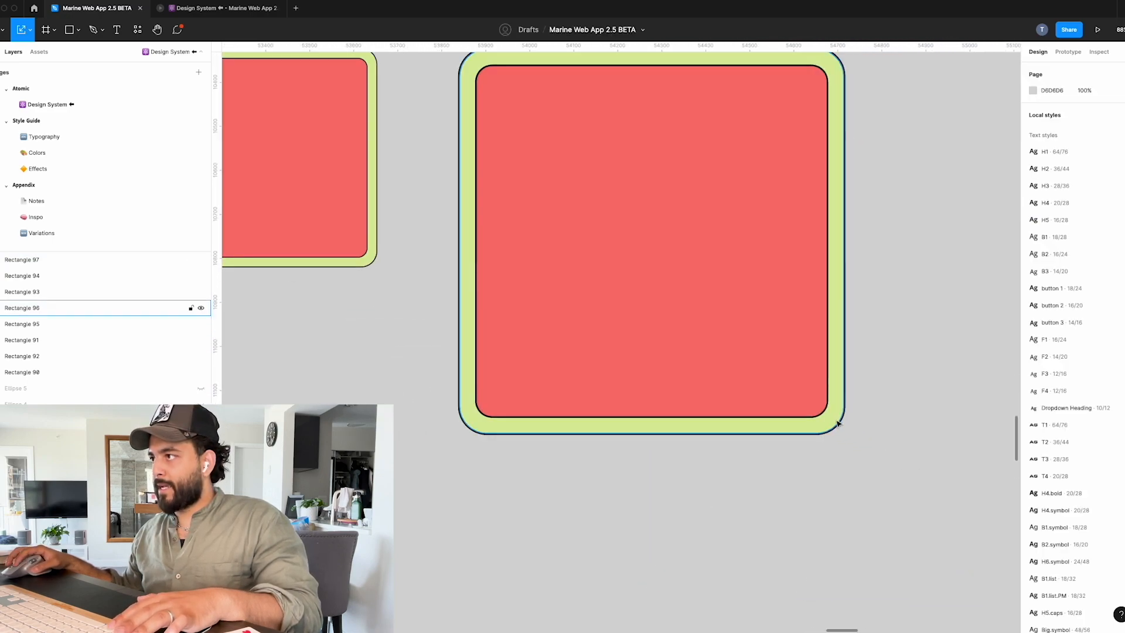
{"action": "scroll", "coordinate": [726, 375], "scroll_direction": "up", "scroll_amount": 5}
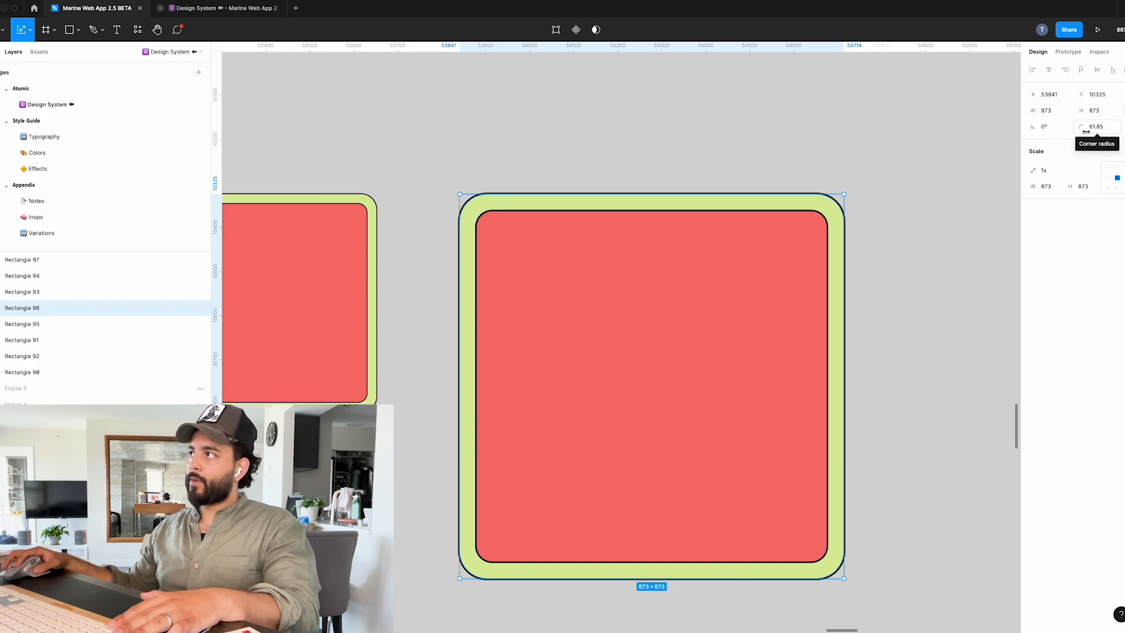
{"action": "left_click", "coordinate": [815, 381]}
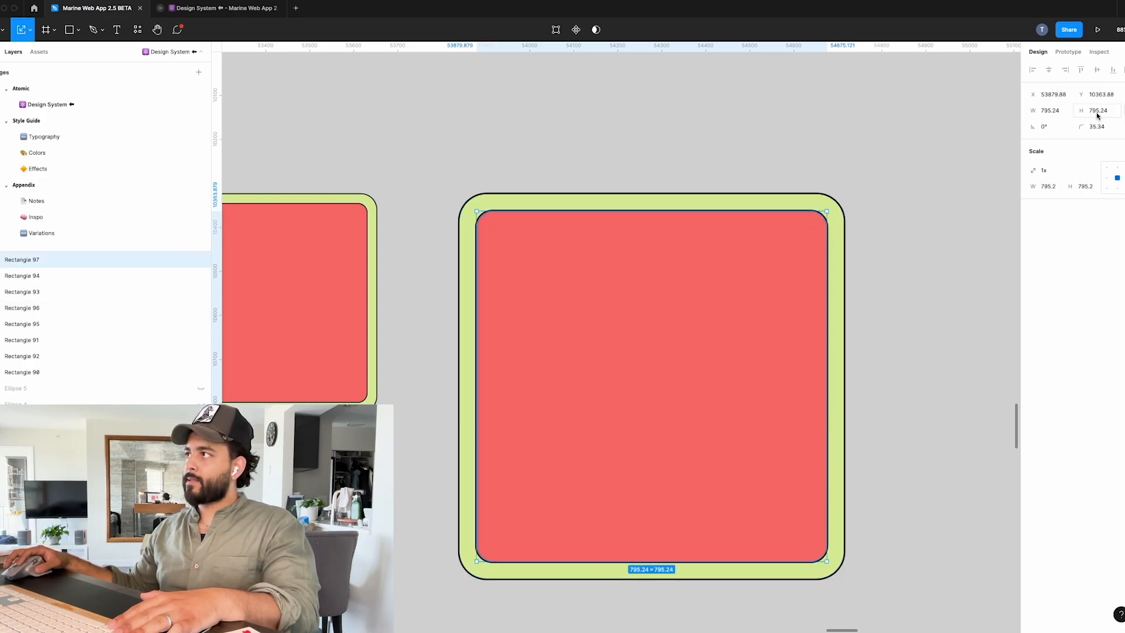
{"action": "left_click", "coordinate": [989, 291]}
{"action": "scroll", "coordinate": [987, 291], "scroll_direction": "down", "scroll_amount": 5}
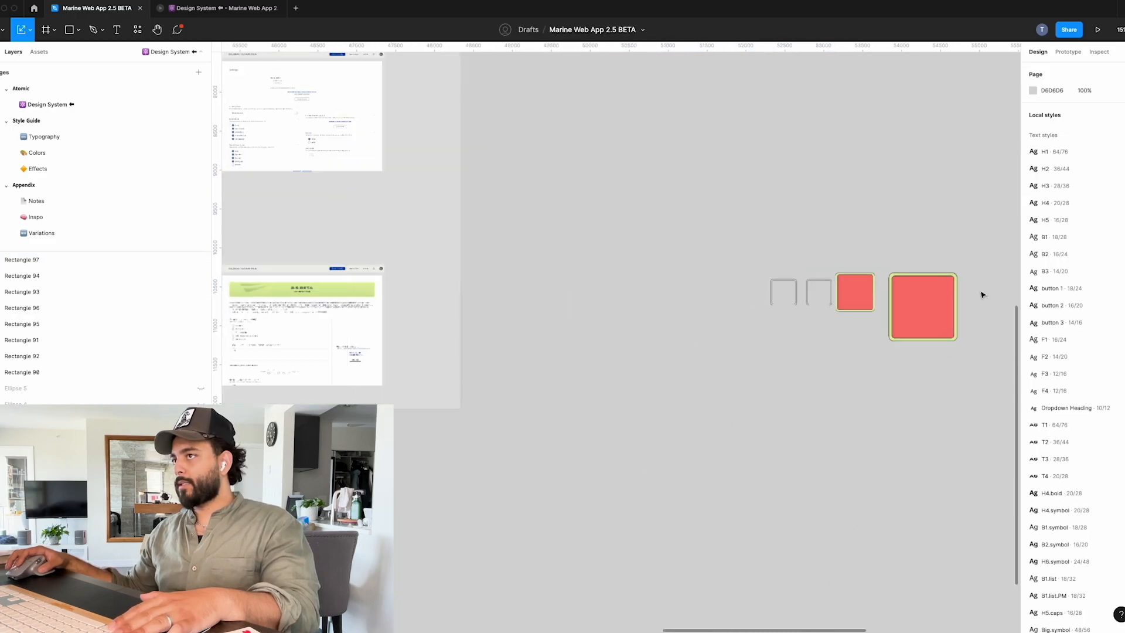
{"action": "scroll", "coordinate": [984, 293], "scroll_direction": "up", "scroll_amount": 3}
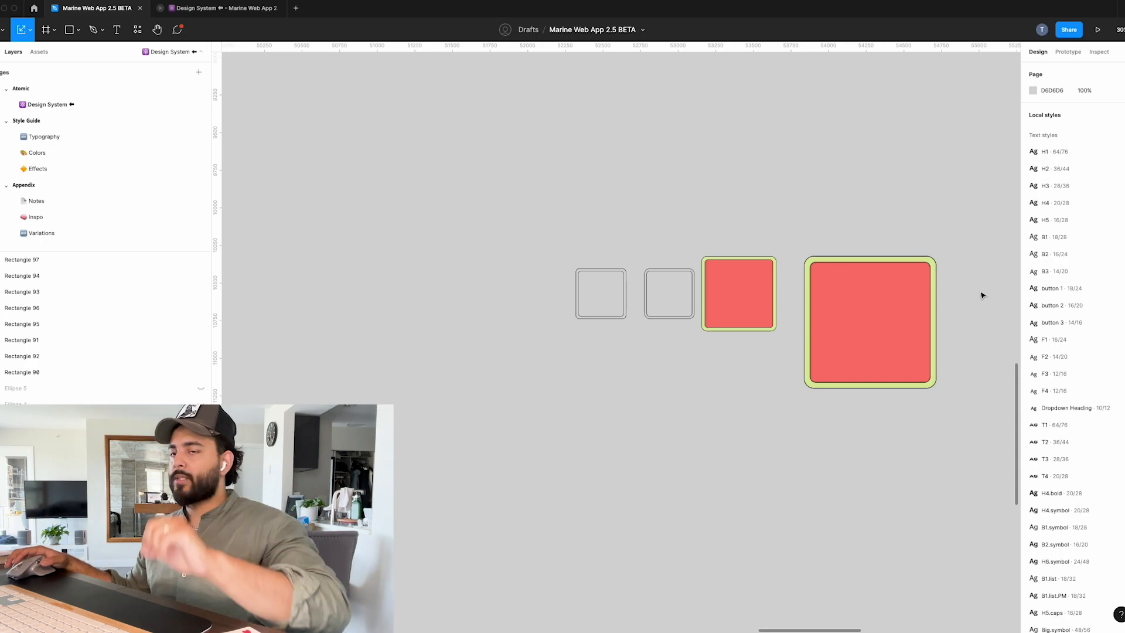
{"action": "scroll", "coordinate": [983, 294], "scroll_direction": "up", "scroll_amount": 2}
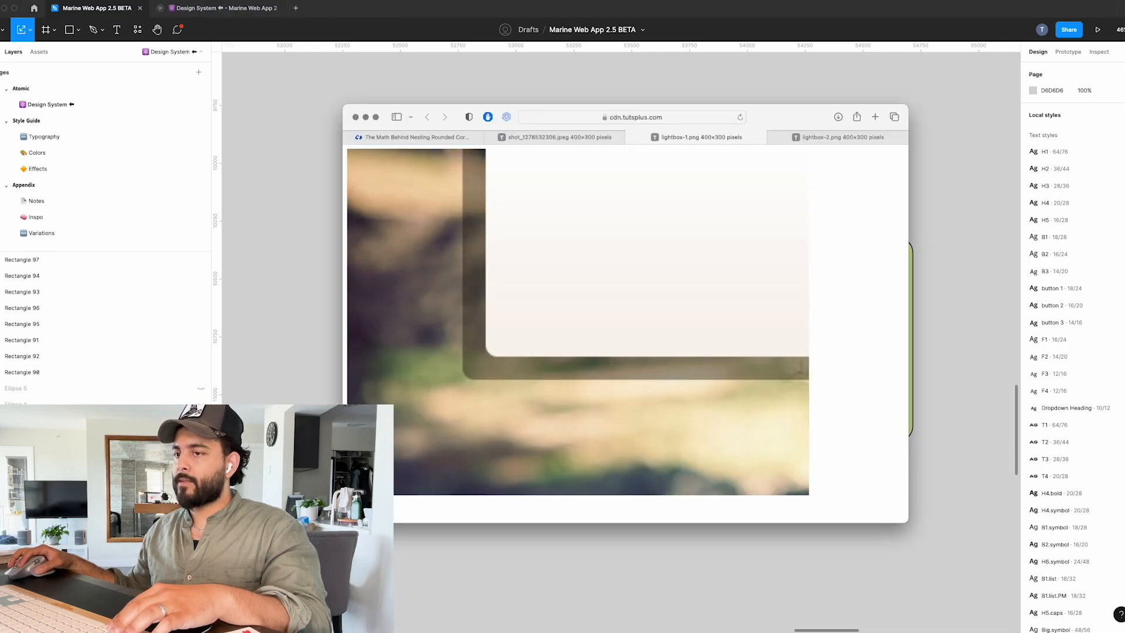
Switch to the browser article "The Math Behind Nesting Rounded Corners" and examine its corner examples, inner radius equation and interactive demo.
{"action": "left_click", "coordinate": [403, 138]}
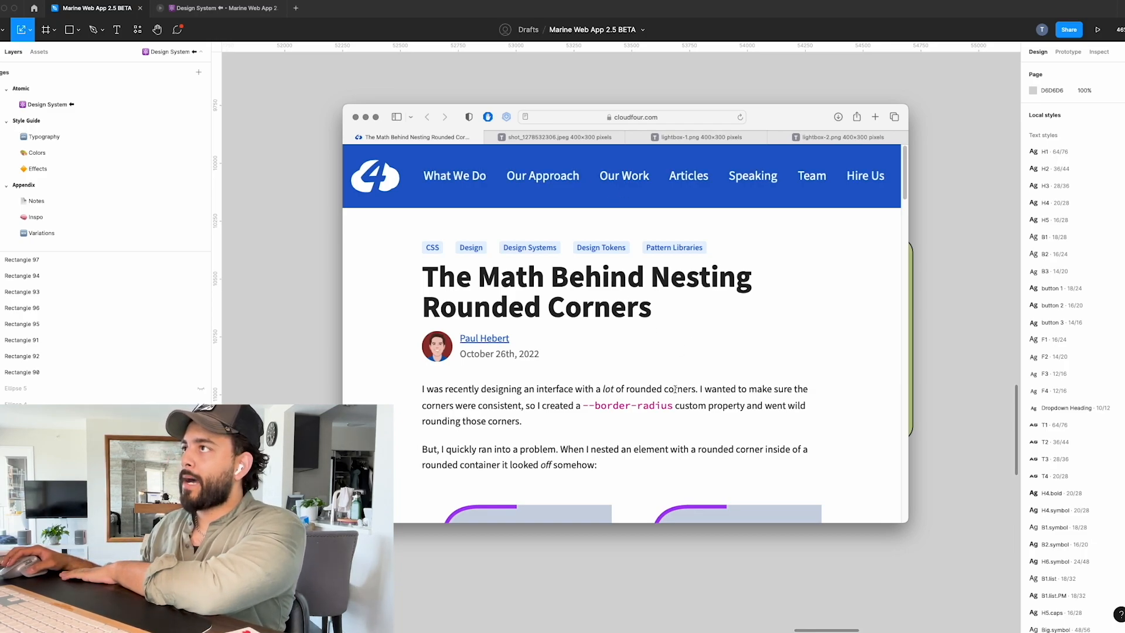
{"action": "scroll", "coordinate": [704, 393], "scroll_direction": "down", "scroll_amount": 5}
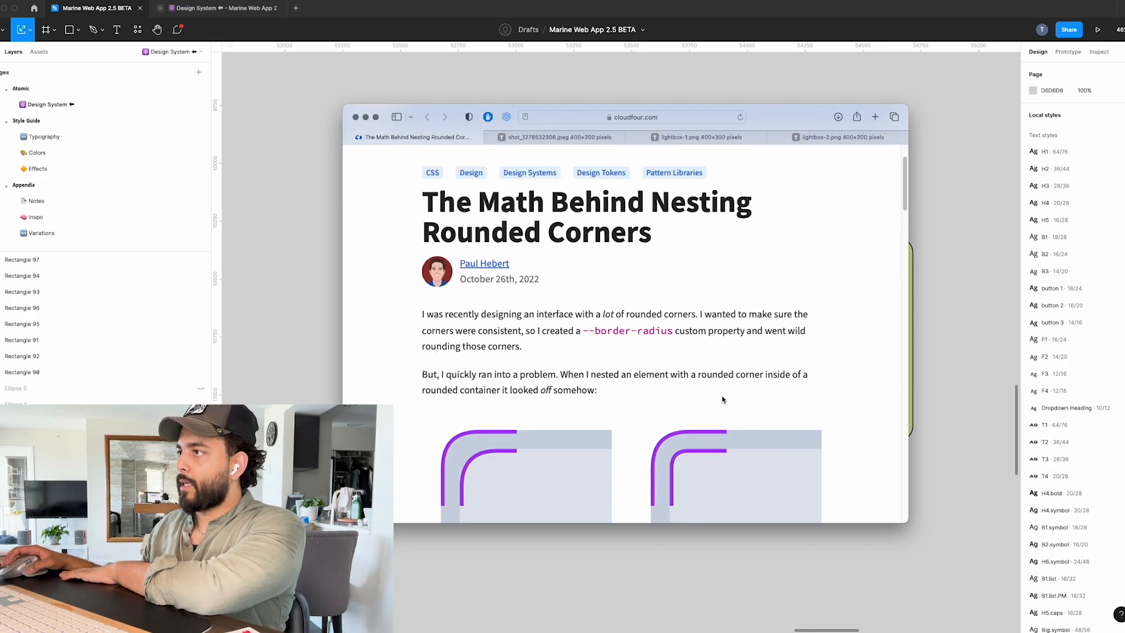
{"action": "scroll", "coordinate": [723, 399], "scroll_direction": "down", "scroll_amount": 10}
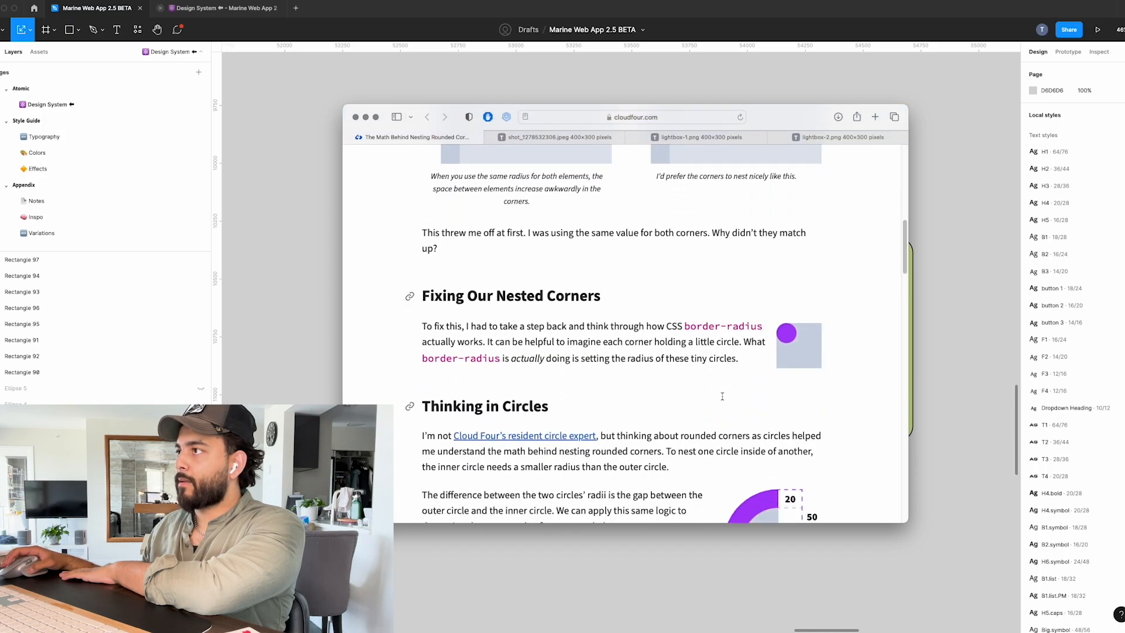
{"action": "scroll", "coordinate": [722, 400], "scroll_direction": "up", "scroll_amount": 14}
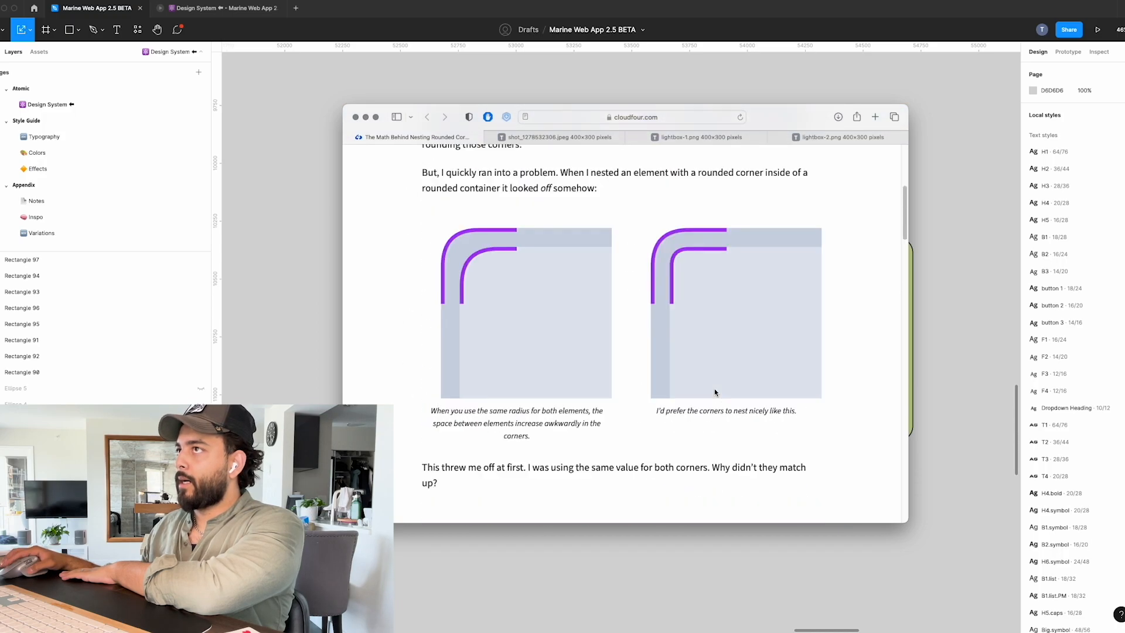
{"action": "left_click_drag", "start_coordinate": [649, 234], "coordinate": [668, 259]}
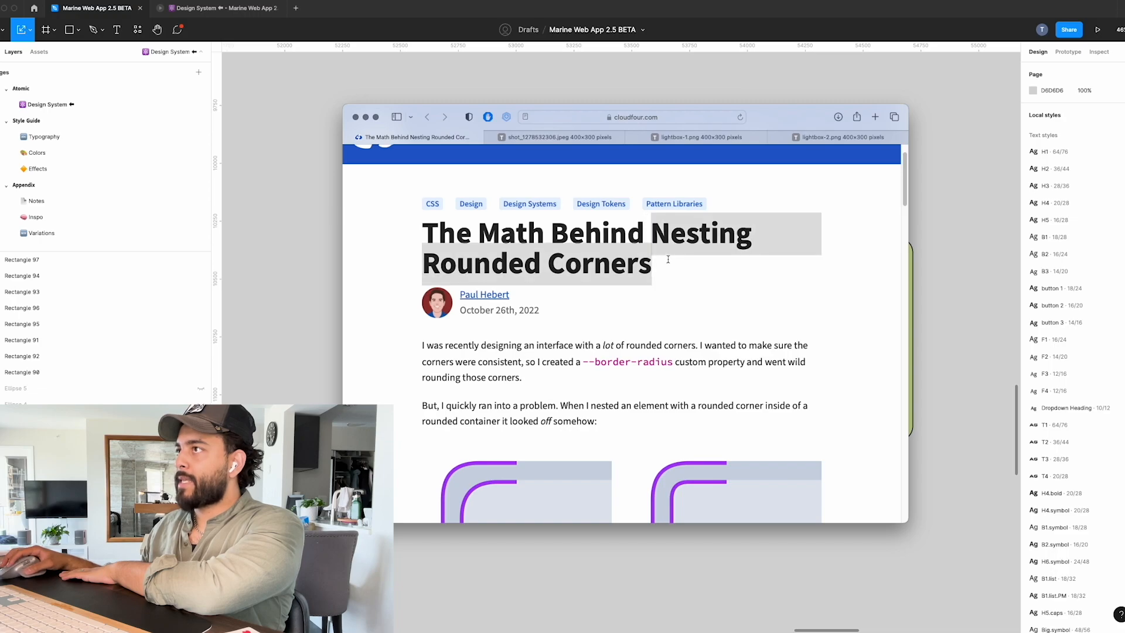
{"action": "scroll", "coordinate": [679, 339], "scroll_direction": "down", "scroll_amount": 15}
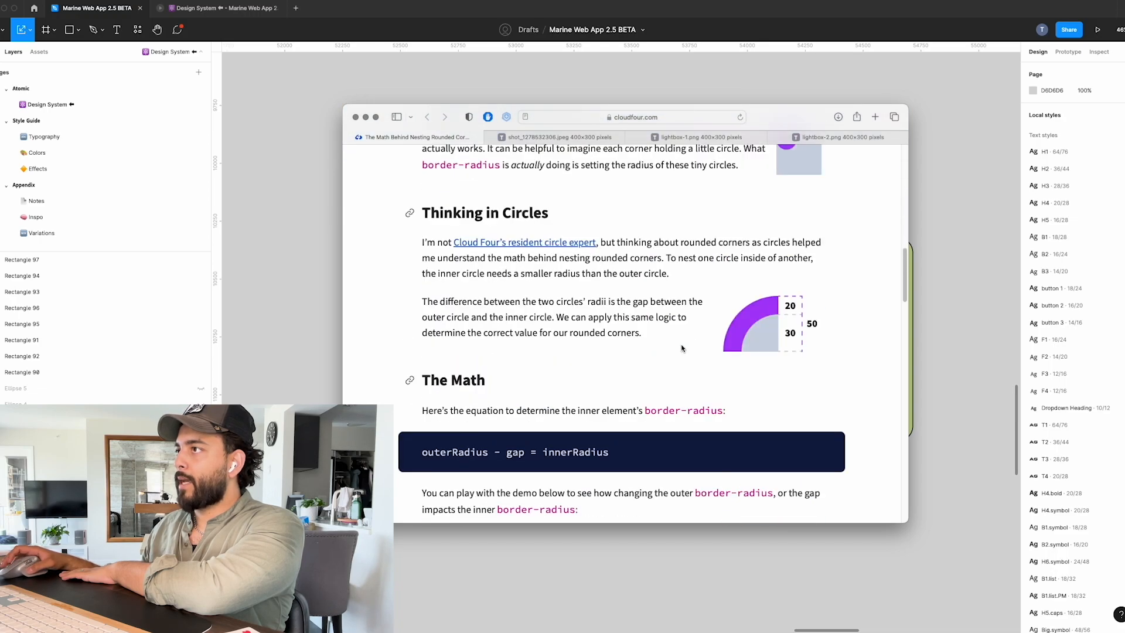
{"action": "scroll", "coordinate": [682, 347], "scroll_direction": "down", "scroll_amount": 3}
{"action": "scroll", "coordinate": [683, 347], "scroll_direction": "up", "scroll_amount": 3}
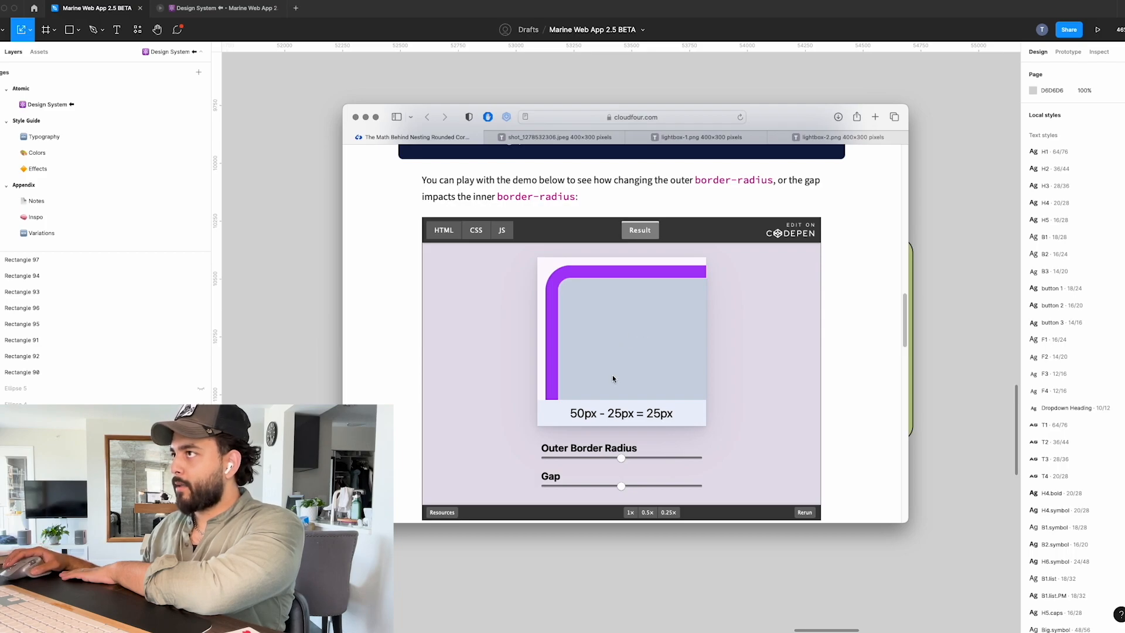
{"action": "scroll", "coordinate": [828, 353], "scroll_direction": "down", "scroll_amount": 4}
{"action": "scroll", "coordinate": [828, 354], "scroll_direction": "up", "scroll_amount": 4}
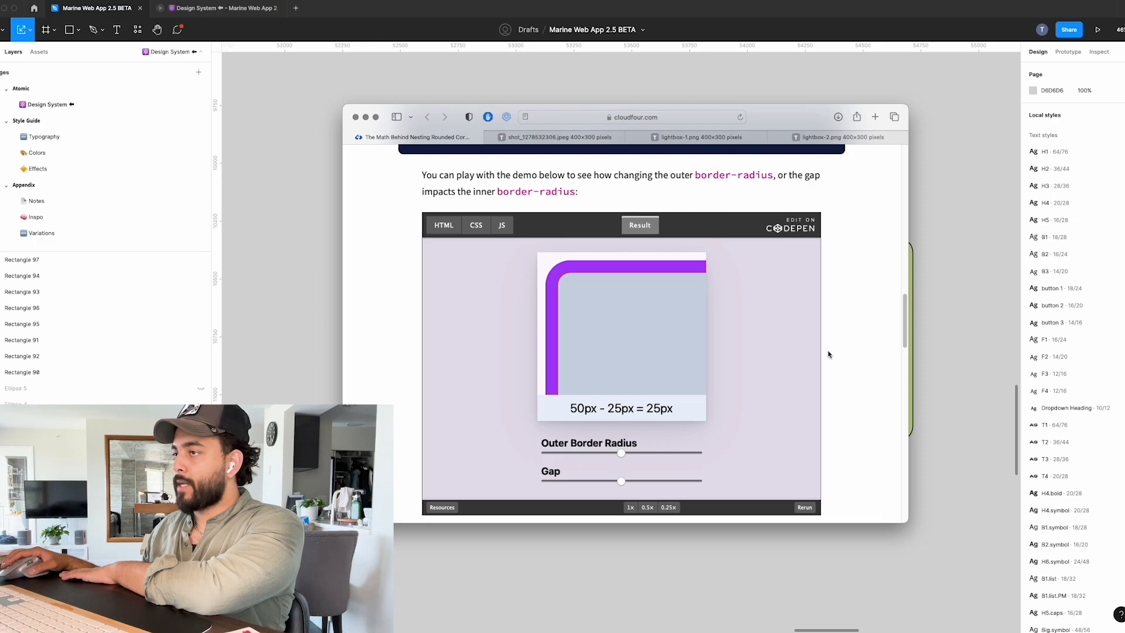